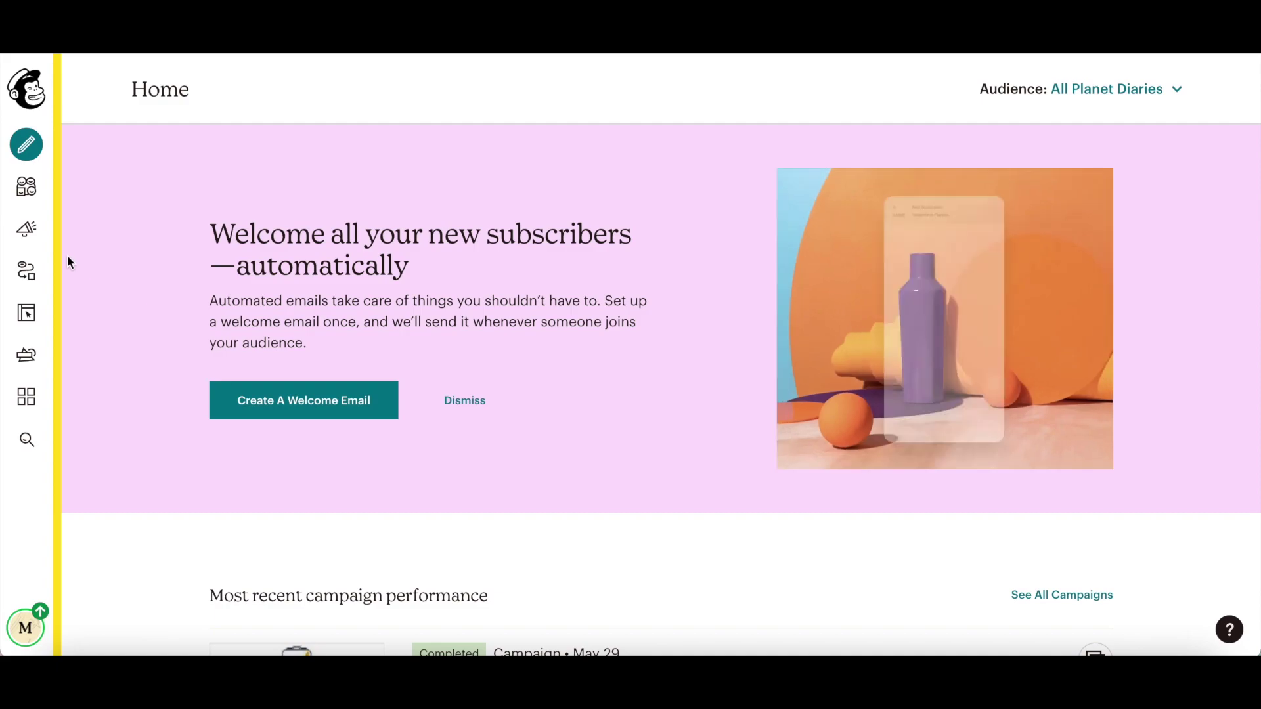
Step: From the Campaigns page, create a new campaign and choose the Landing page type
{"action": "left_click", "coordinate": [29, 231]}
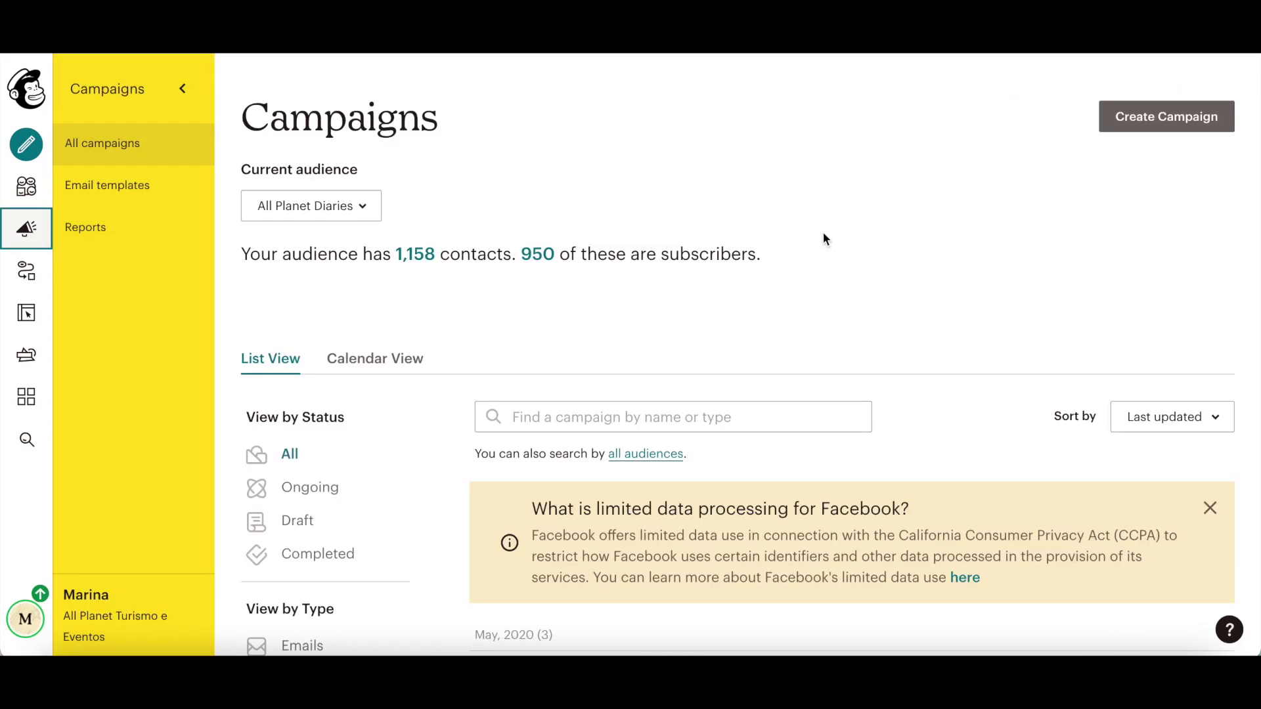
{"action": "left_click", "coordinate": [1144, 125]}
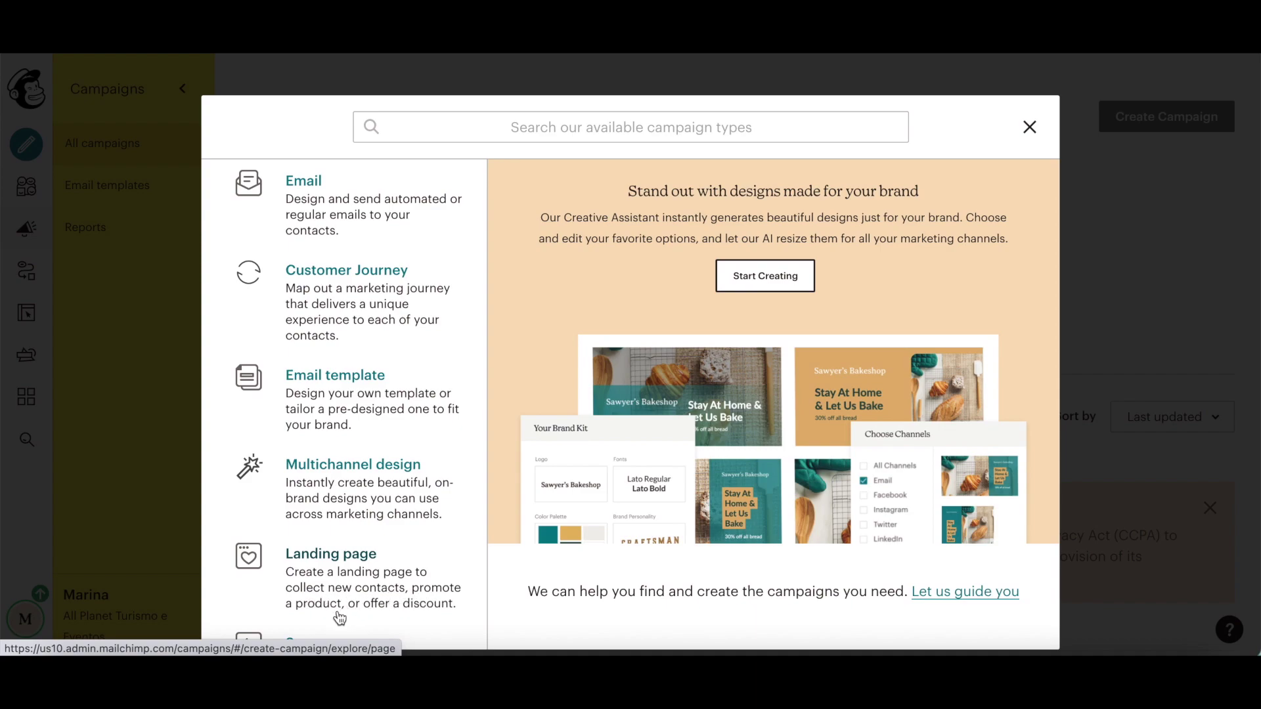
{"action": "left_click", "coordinate": [369, 595]}
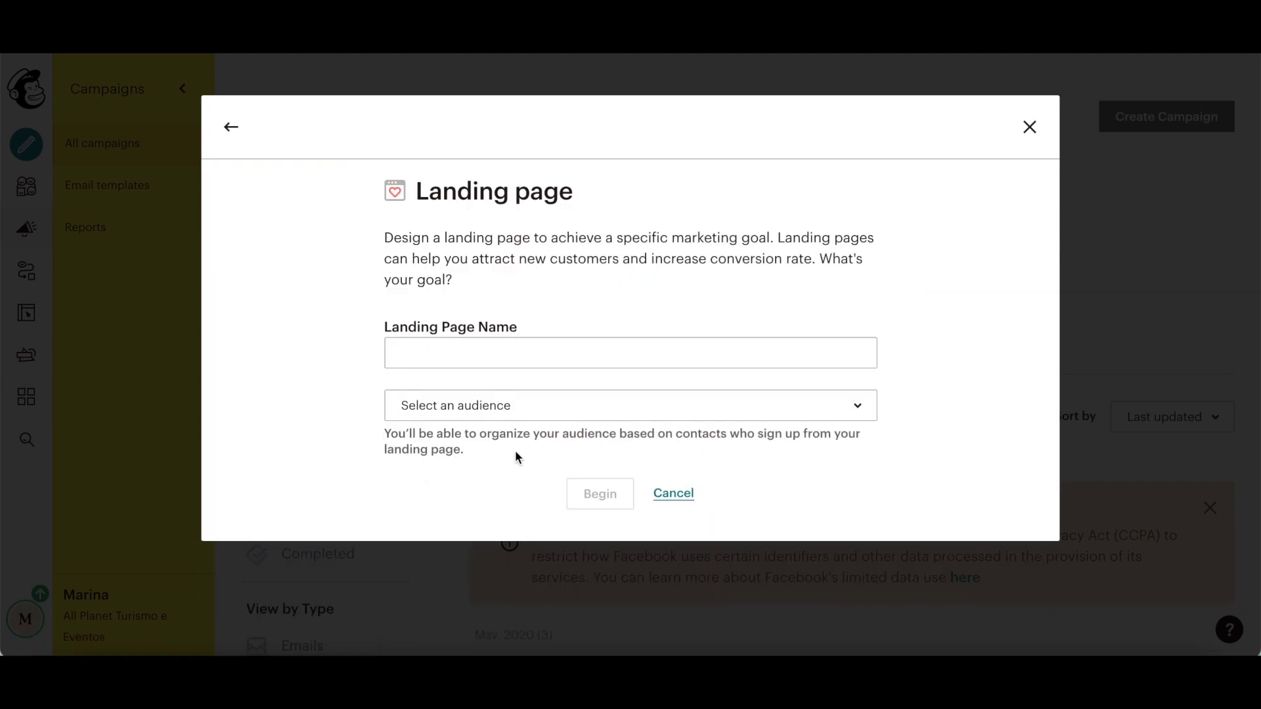
Step: Name the landing page 'Mailchimp Landing Page', assign the All Planet Diaries audience, and begin
{"action": "left_click", "coordinate": [507, 356]}
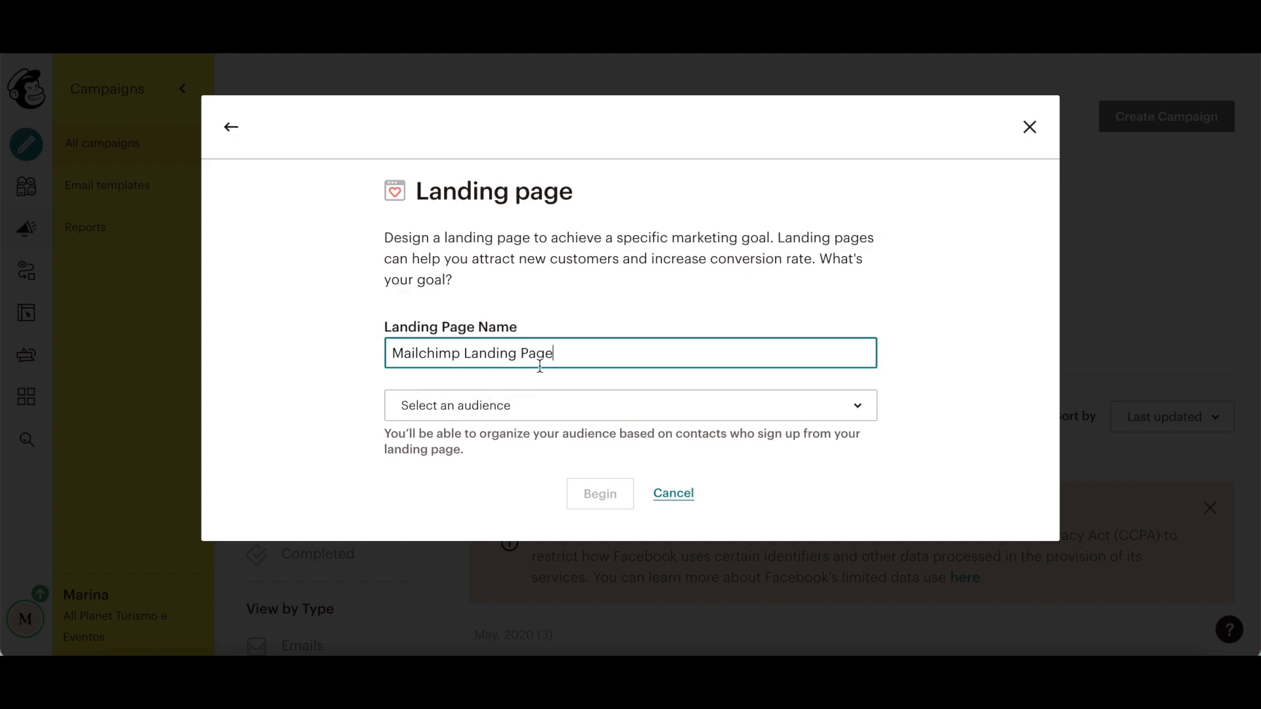
{"action": "left_click", "coordinate": [499, 417]}
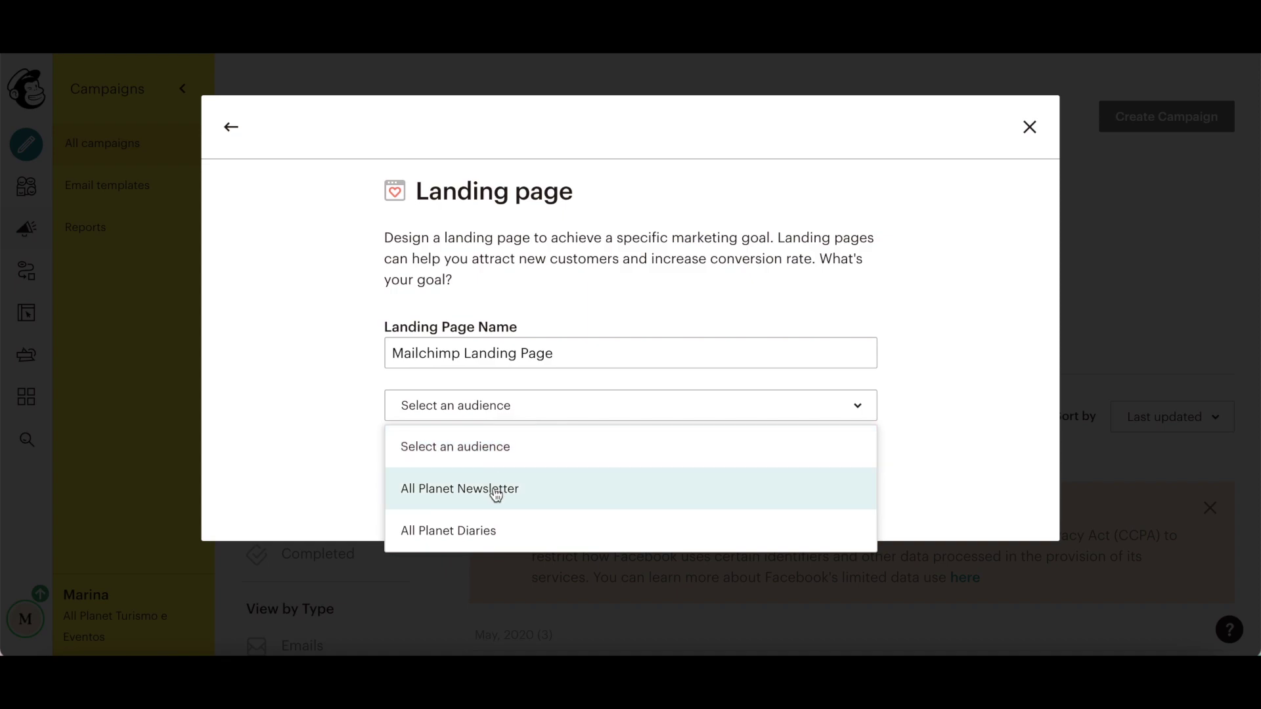
{"action": "left_click", "coordinate": [487, 532]}
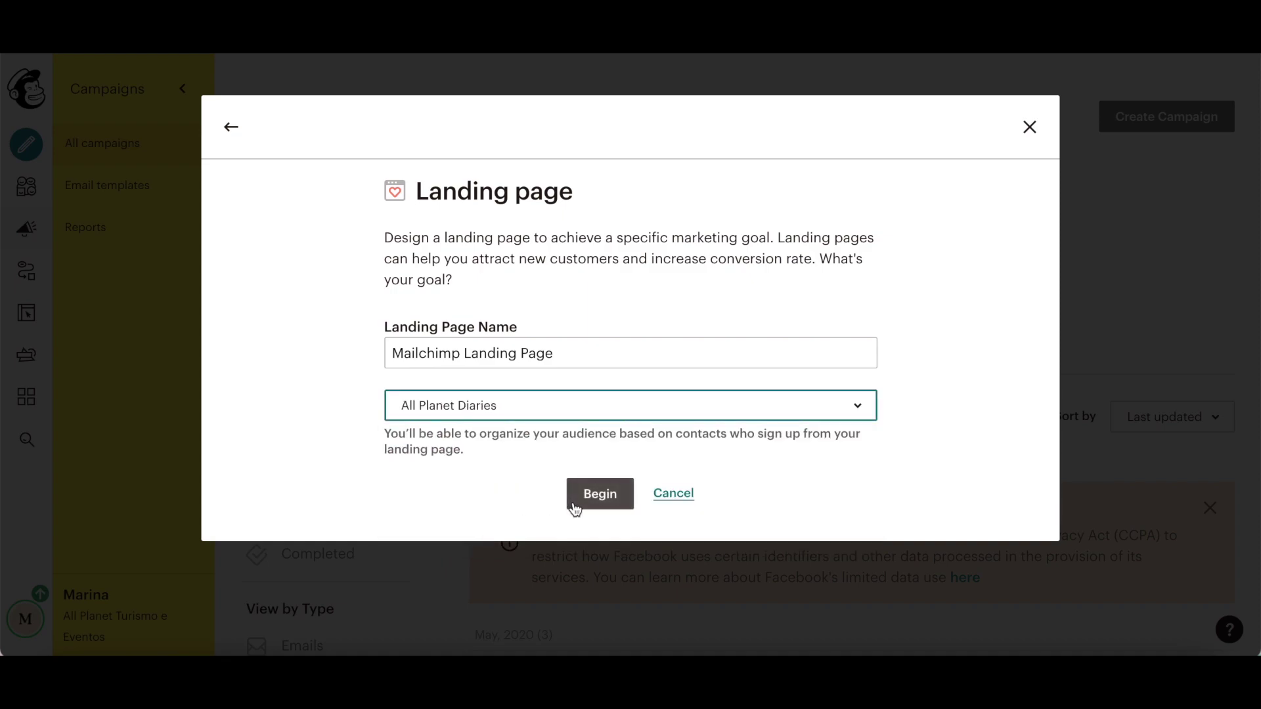
{"action": "left_click", "coordinate": [576, 509]}
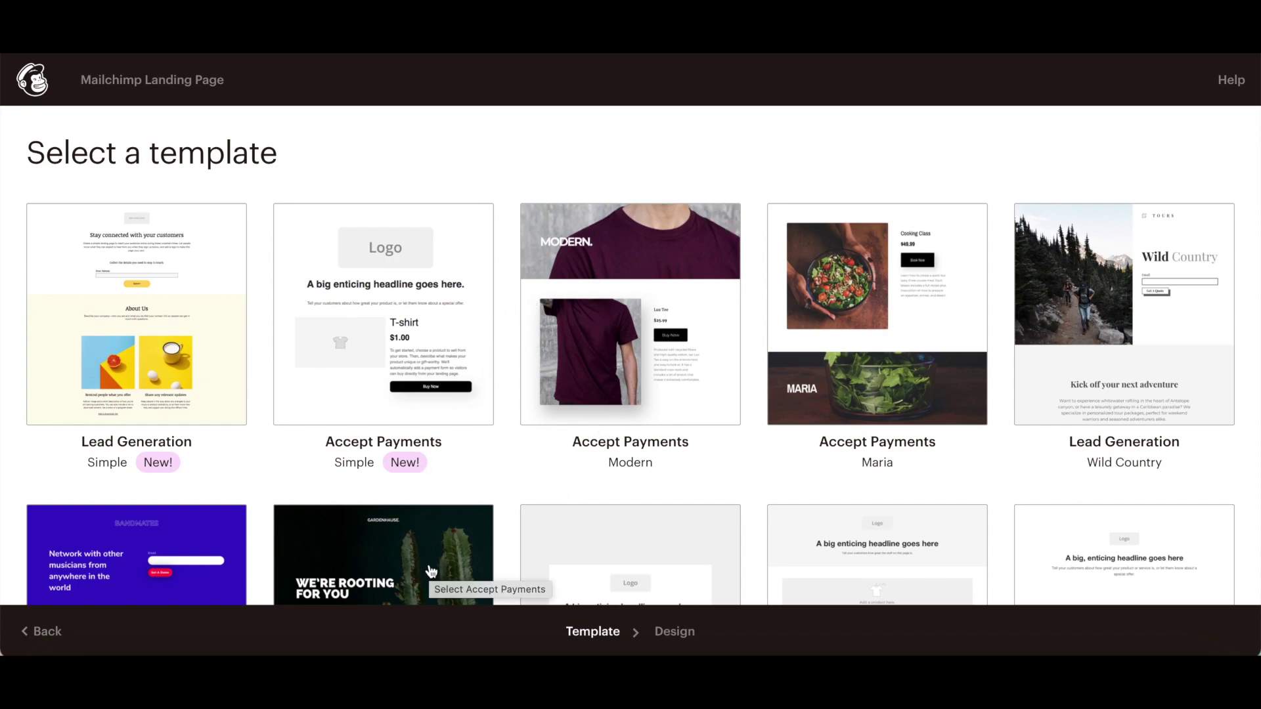
{"action": "scroll", "coordinate": [432, 572], "scroll_direction": "down", "scroll_amount": 2}
{"action": "scroll", "coordinate": [432, 571], "scroll_direction": "down", "scroll_amount": 3}
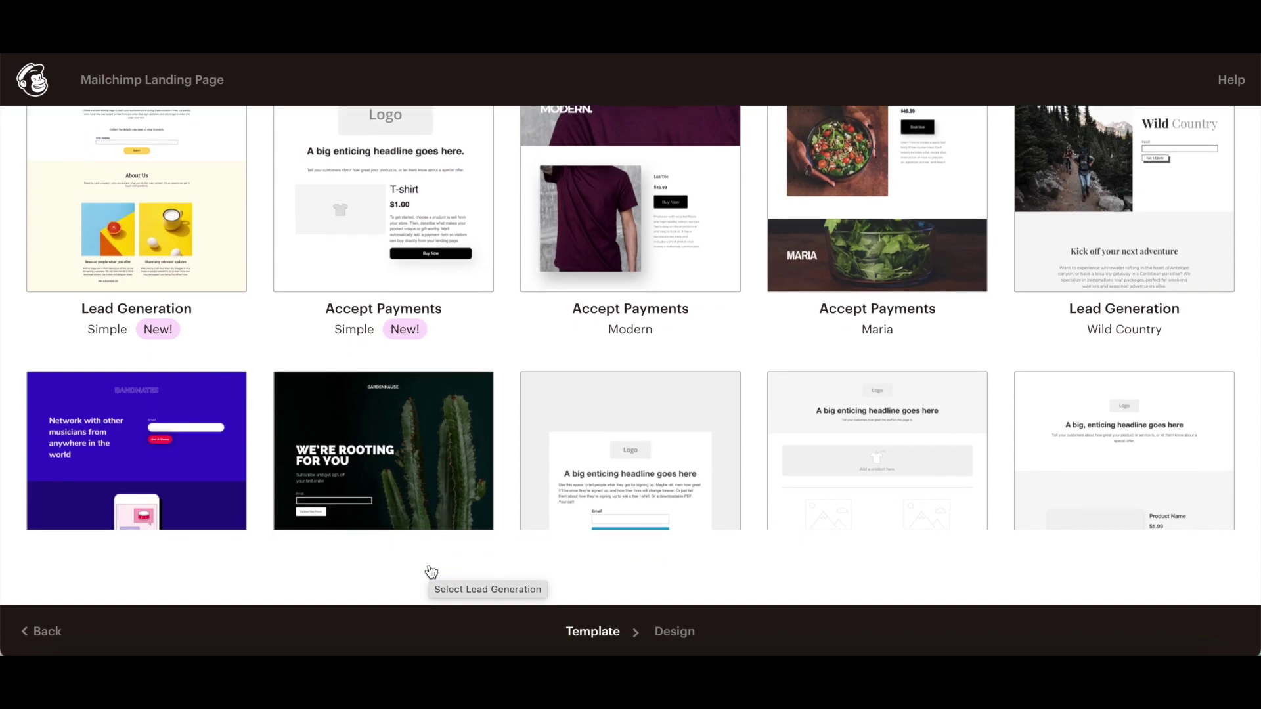
{"action": "scroll", "coordinate": [428, 564], "scroll_direction": "down", "scroll_amount": 1}
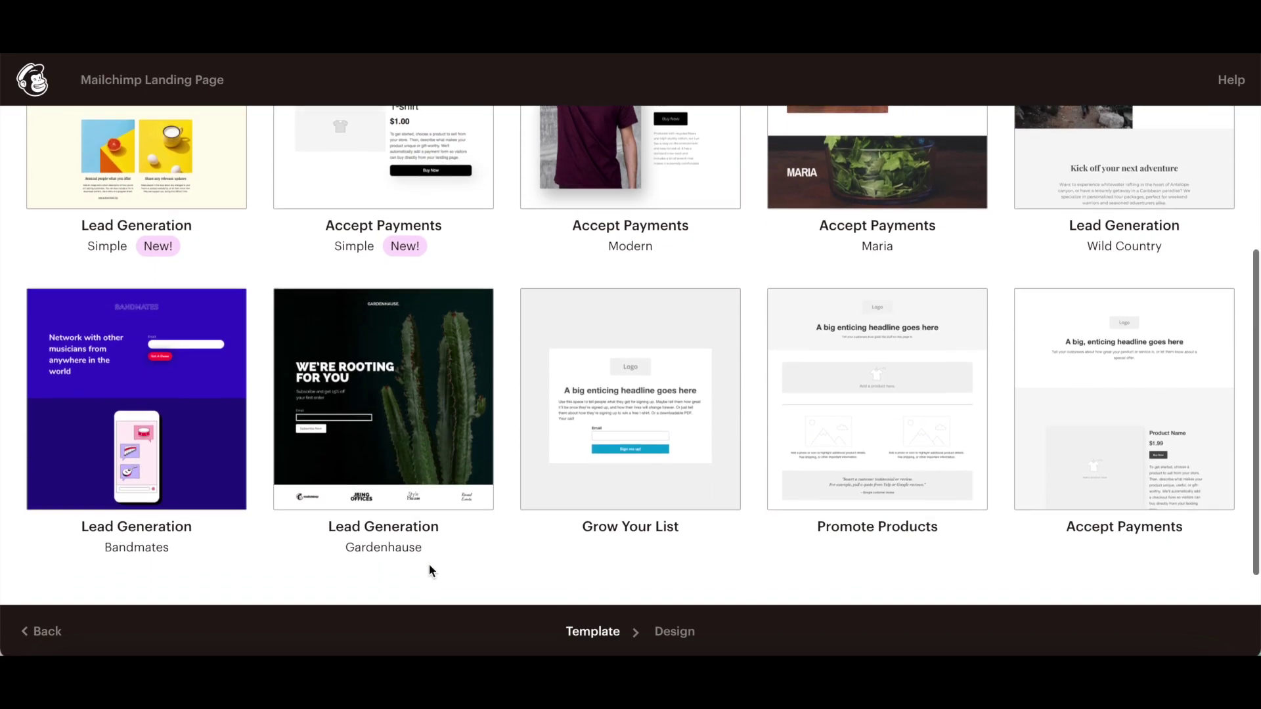
{"action": "scroll", "coordinate": [429, 566], "scroll_direction": "up", "scroll_amount": 5}
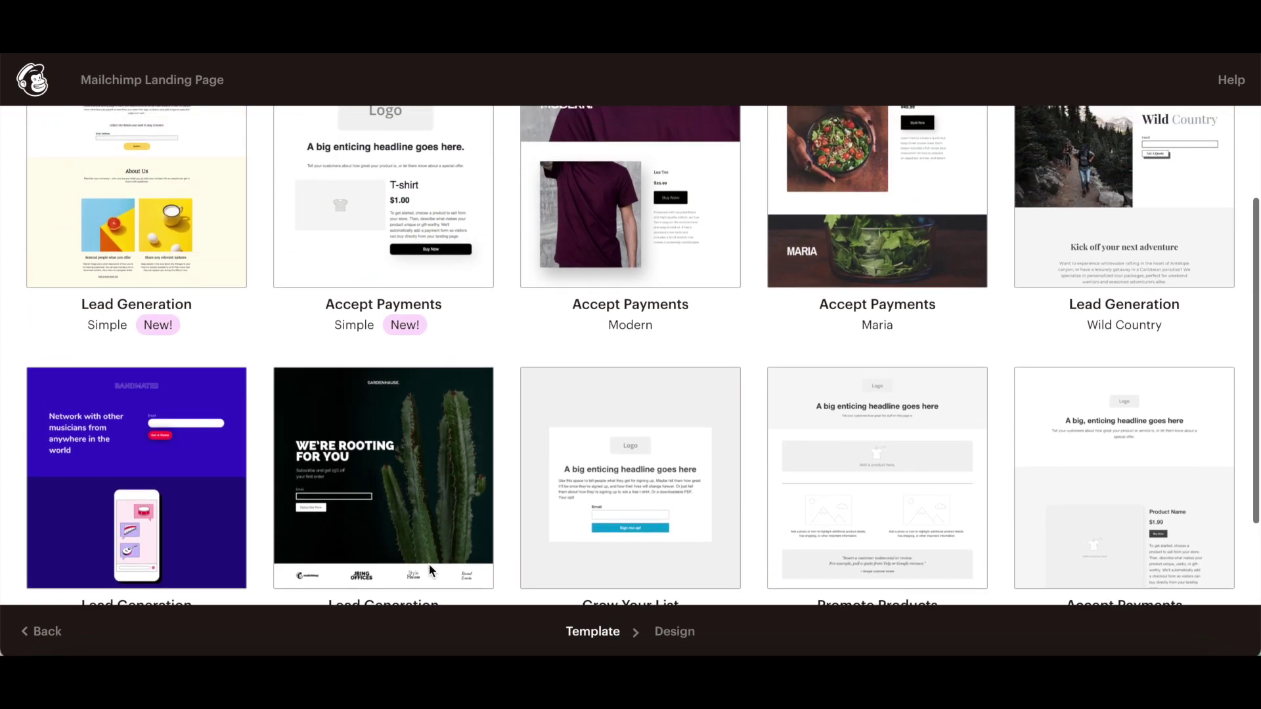
{"action": "scroll", "coordinate": [428, 565], "scroll_direction": "down", "scroll_amount": 3}
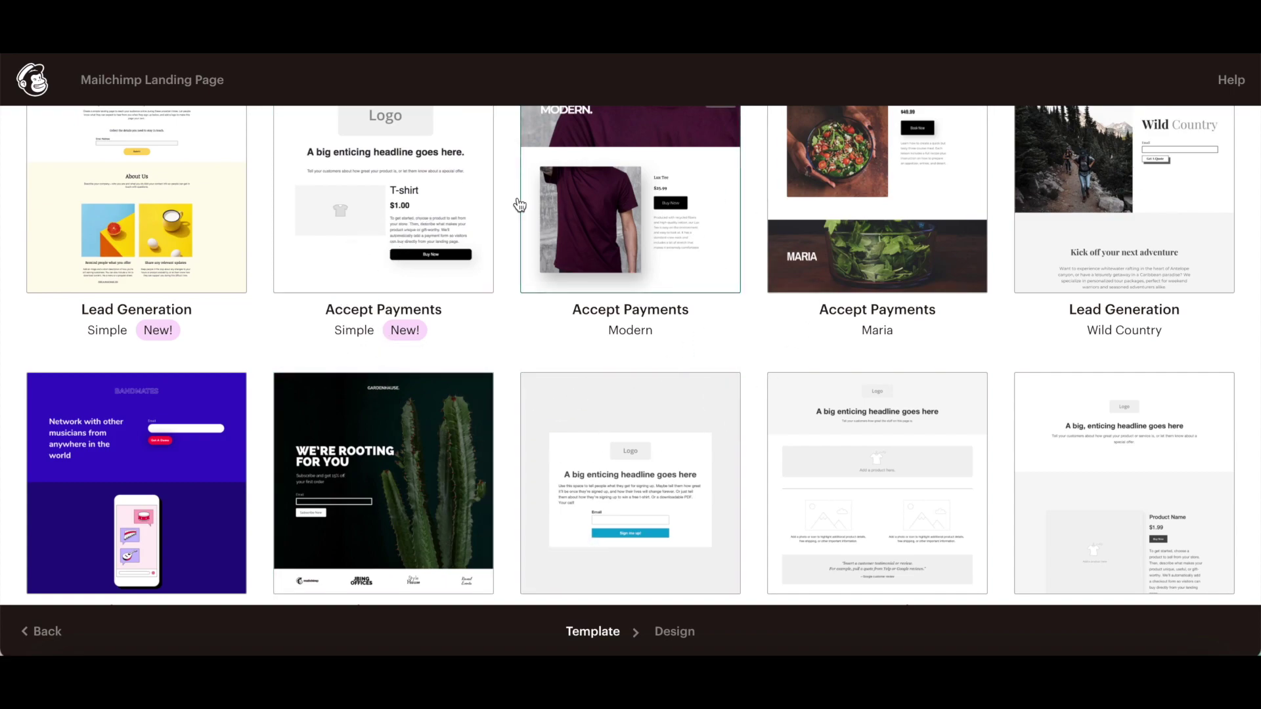
{"action": "scroll", "coordinate": [368, 306], "scroll_direction": "down", "scroll_amount": 1}
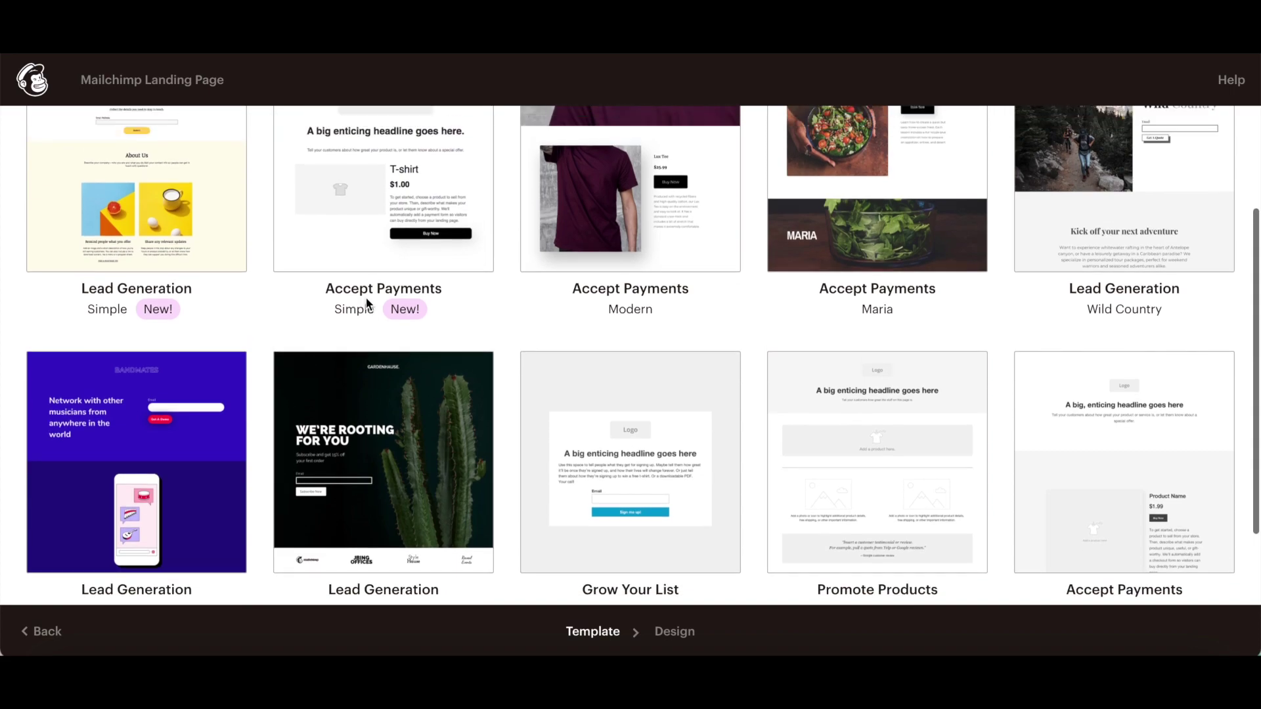
{"action": "scroll", "coordinate": [366, 304], "scroll_direction": "up", "scroll_amount": 3}
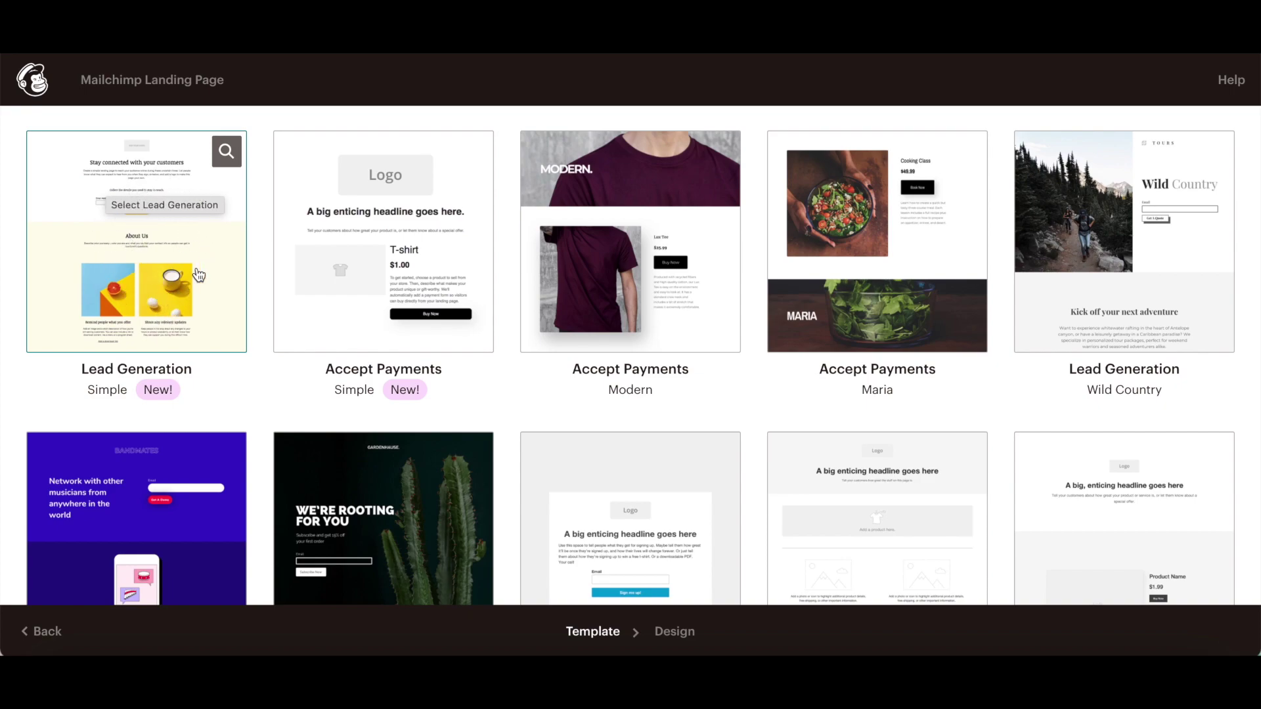
{"action": "left_click", "coordinate": [148, 200]}
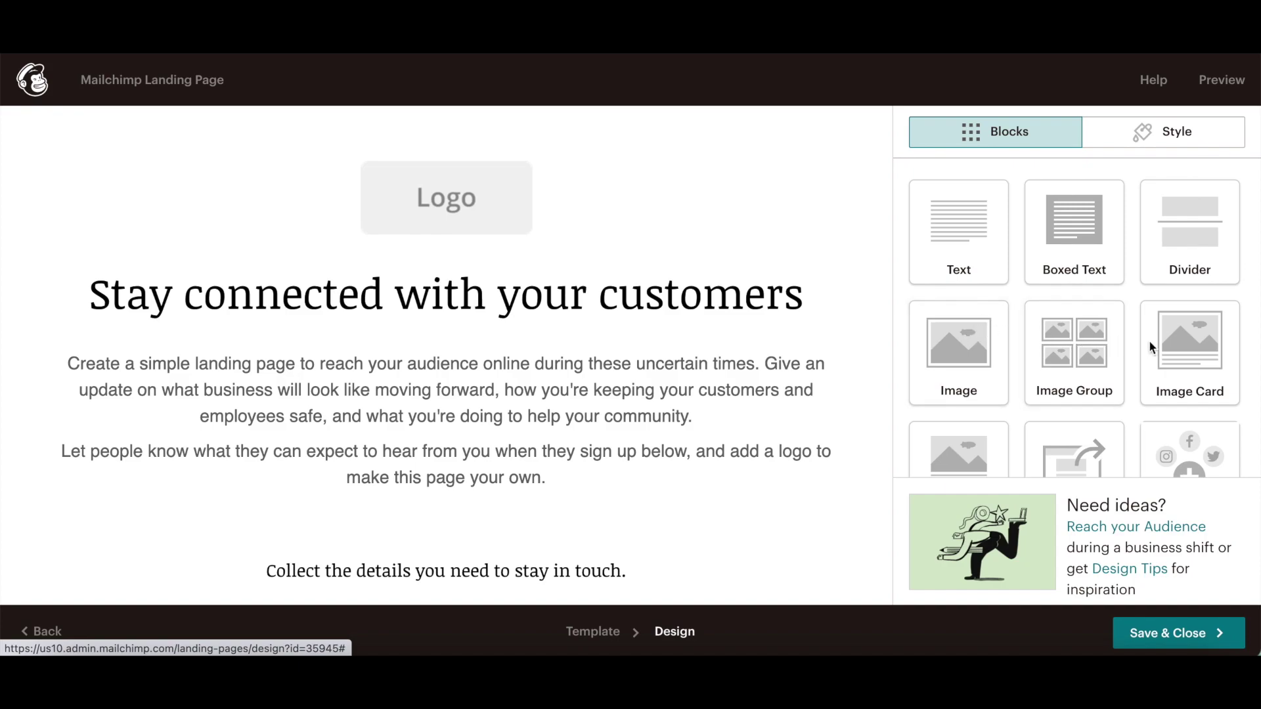
Step: Scroll through the Lead Generation page design and show its Style settings
{"action": "scroll", "coordinate": [1148, 340], "scroll_direction": "down", "scroll_amount": 3}
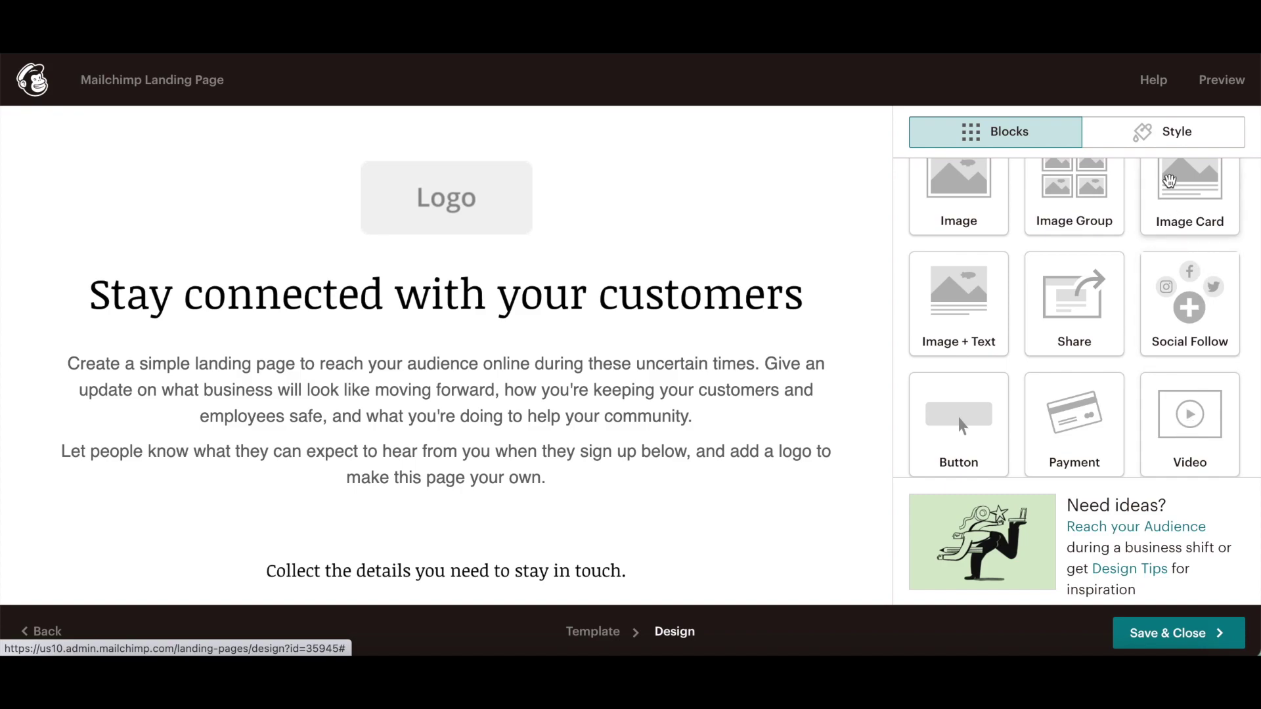
{"action": "left_click", "coordinate": [1168, 139]}
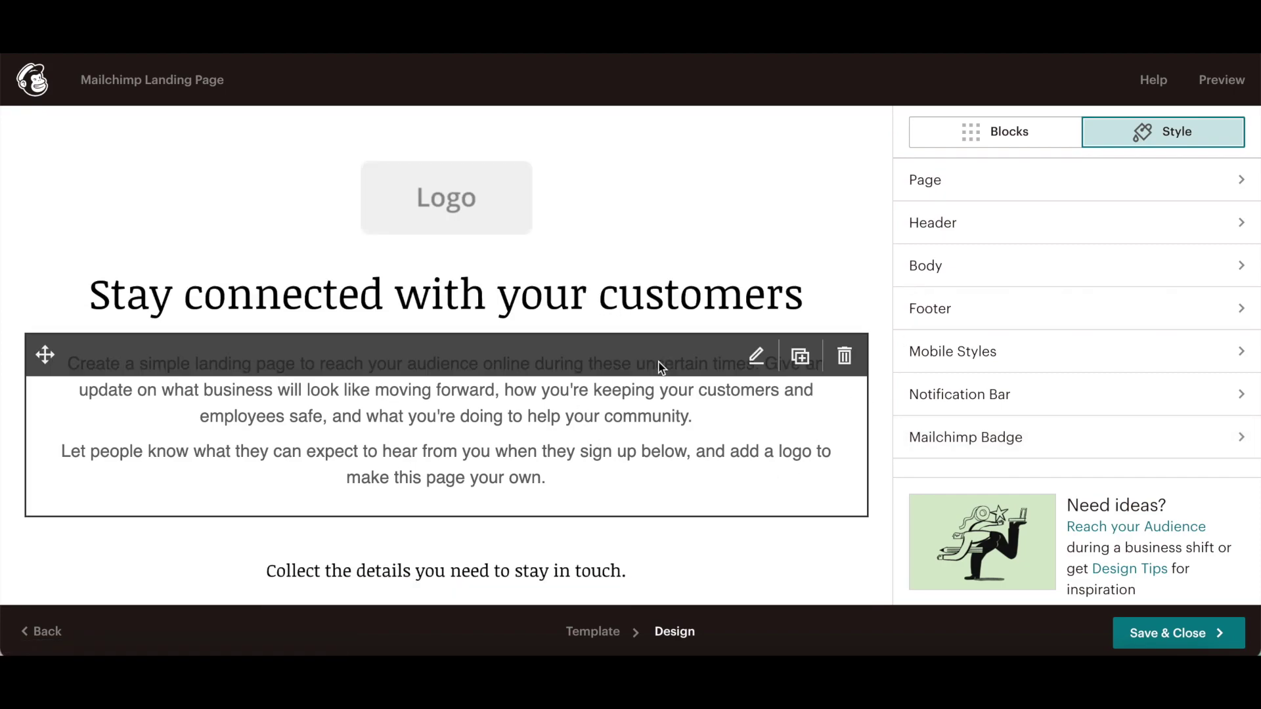
{"action": "left_click", "coordinate": [1212, 81]}
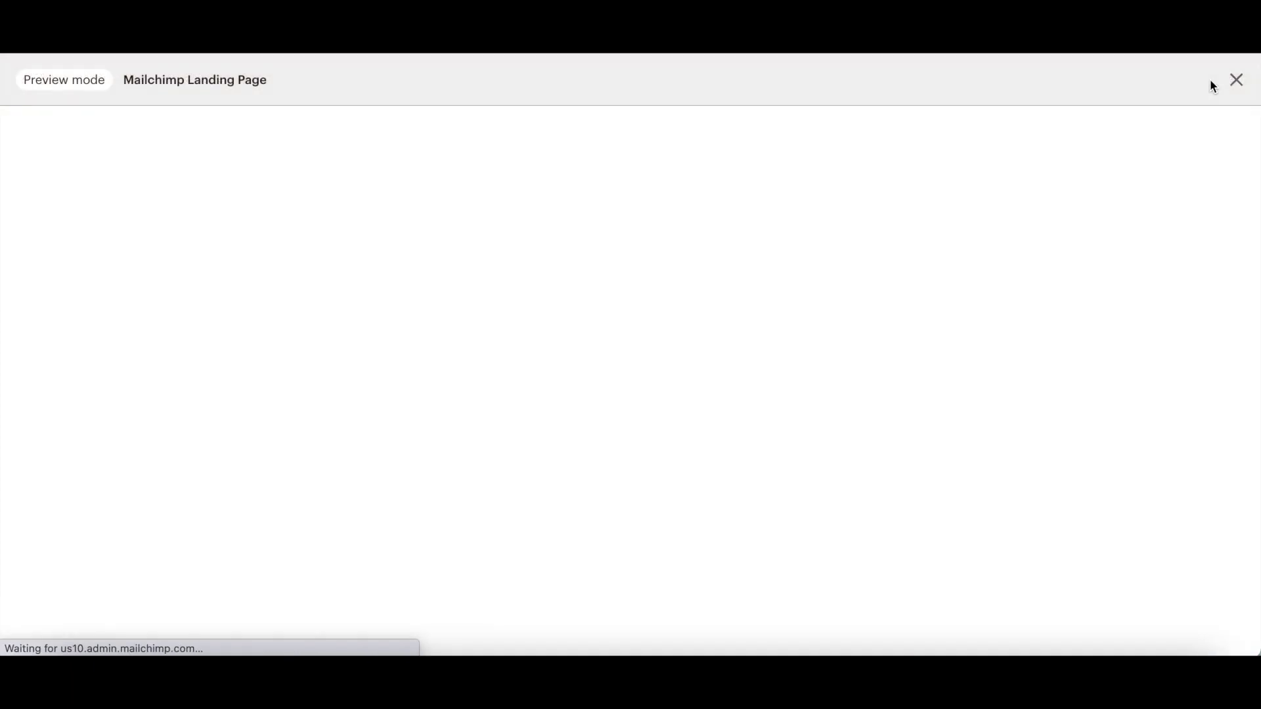
{"action": "scroll", "coordinate": [1081, 200], "scroll_direction": "down", "scroll_amount": 5}
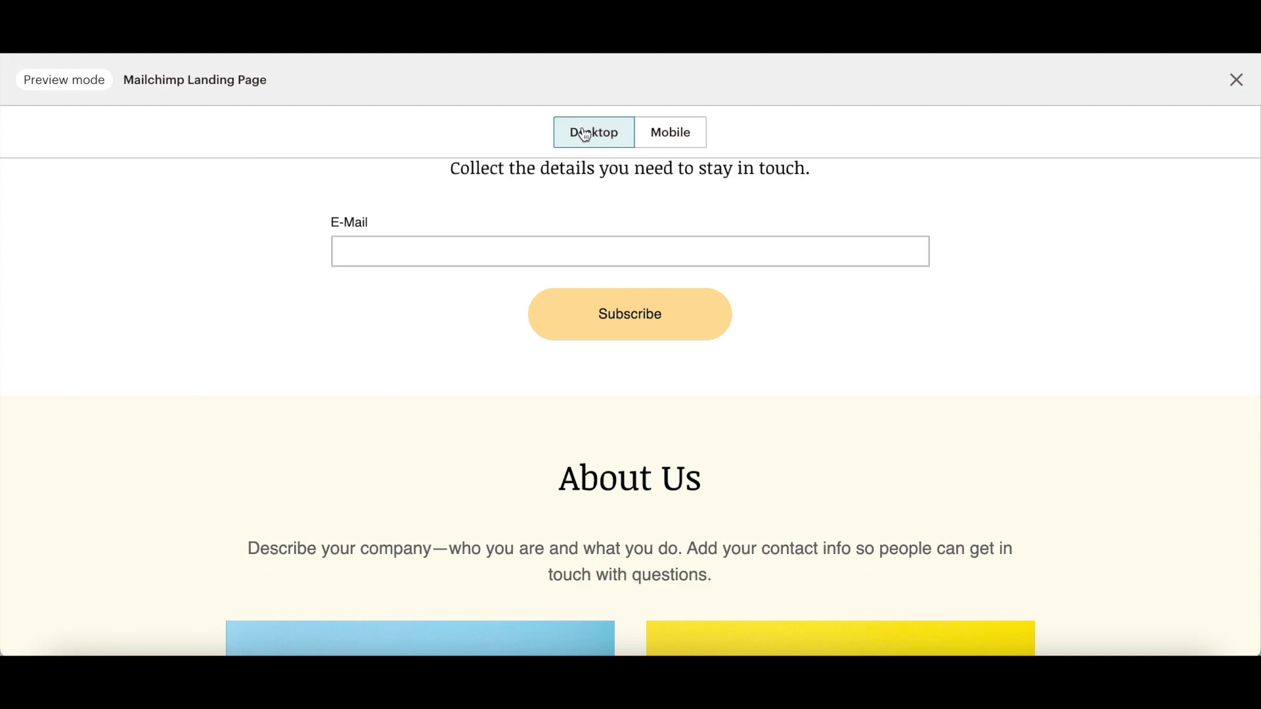
{"action": "left_click", "coordinate": [660, 132]}
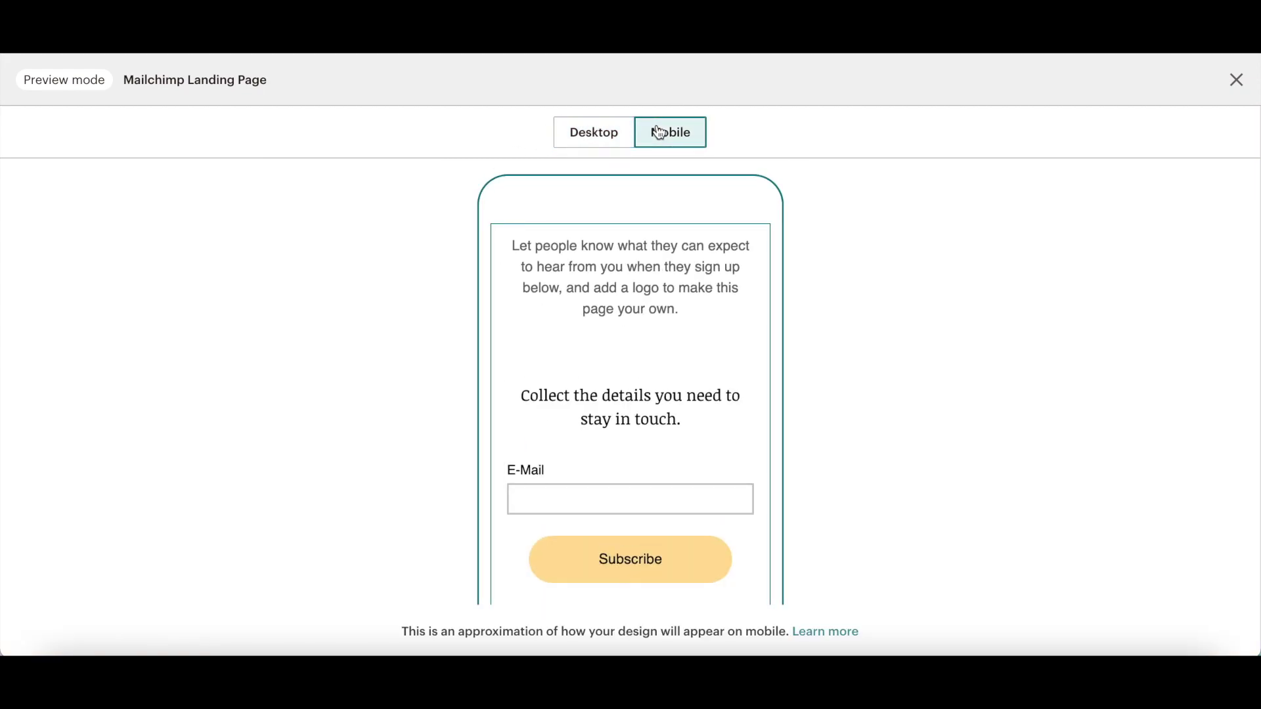
{"action": "key", "text": "Escape"}
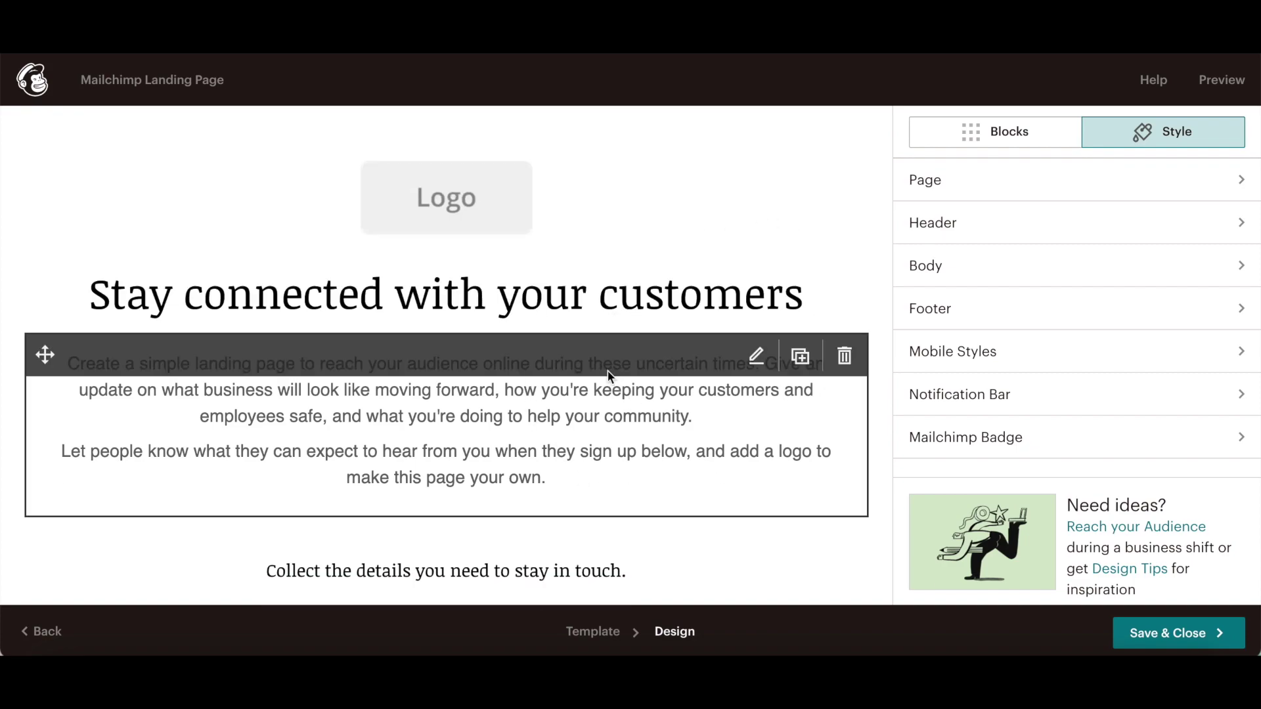
{"action": "left_click", "coordinate": [1125, 637]}
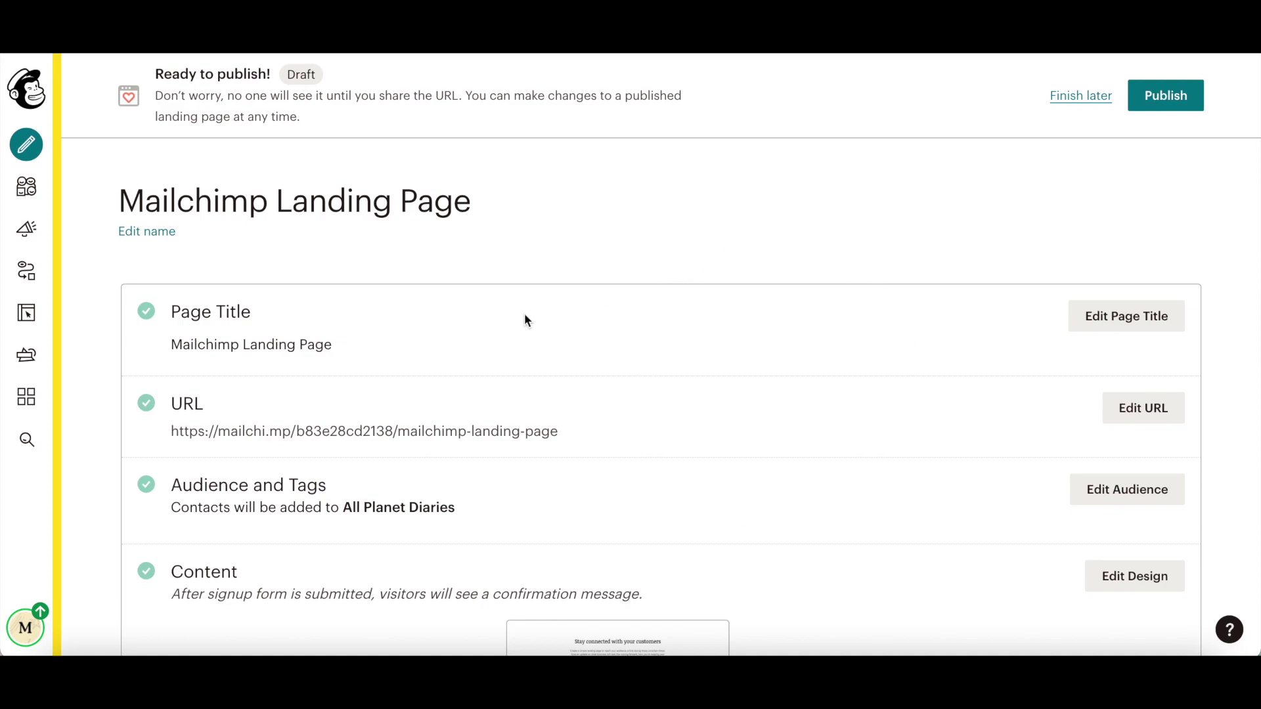
{"action": "left_click", "coordinate": [1120, 322]}
{"action": "key", "text": "Escape"}
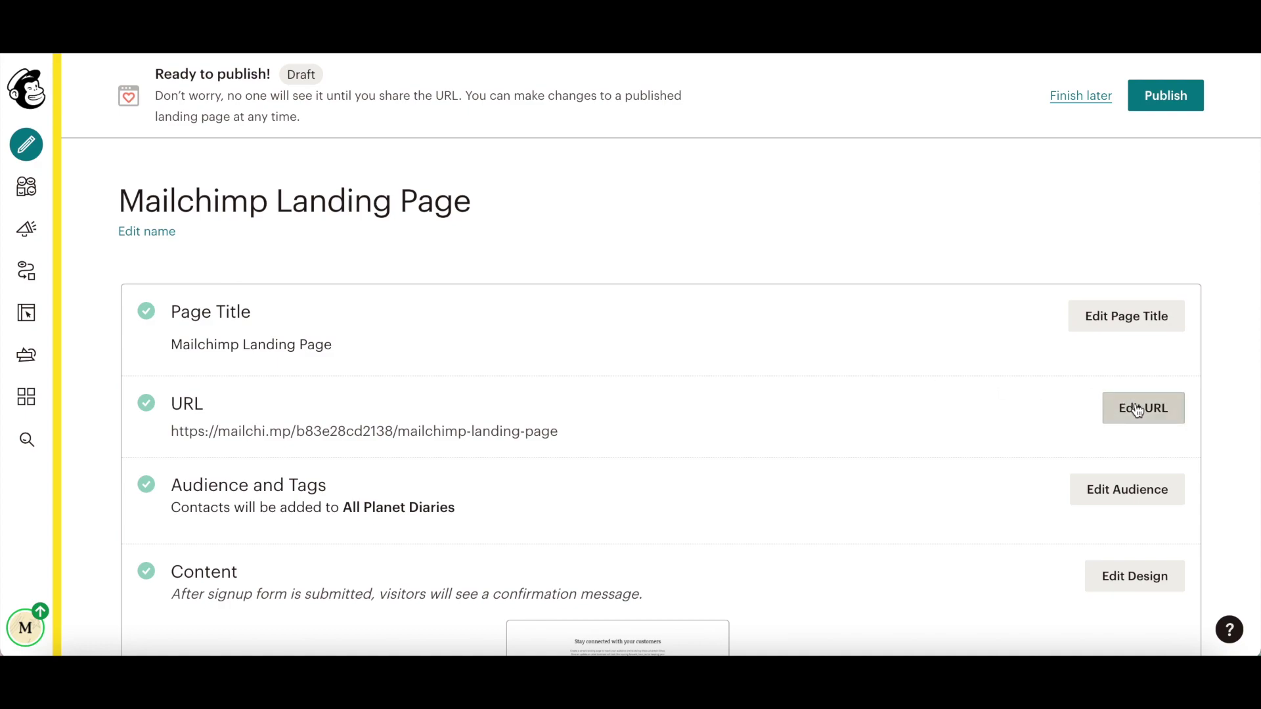
{"action": "left_click", "coordinate": [1140, 408]}
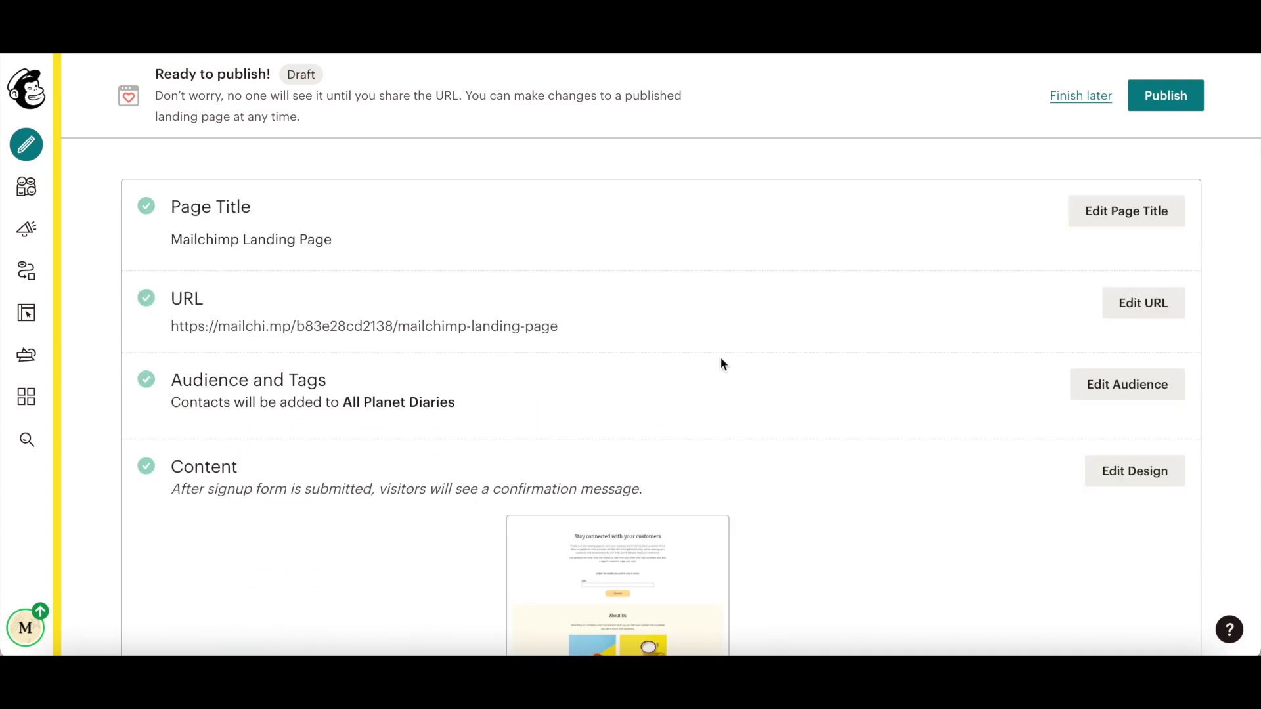
{"action": "left_click", "coordinate": [1102, 391]}
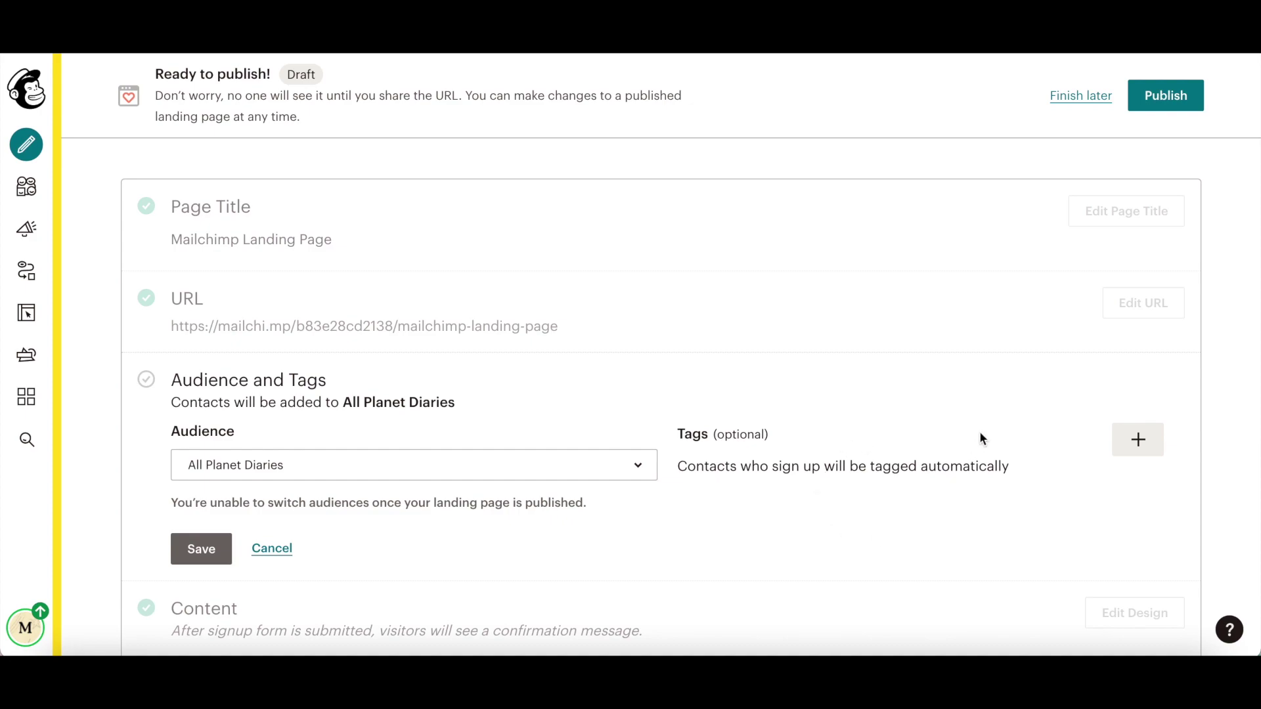
{"action": "left_click", "coordinate": [201, 548]}
{"action": "scroll", "coordinate": [394, 478], "scroll_direction": "down", "scroll_amount": 2}
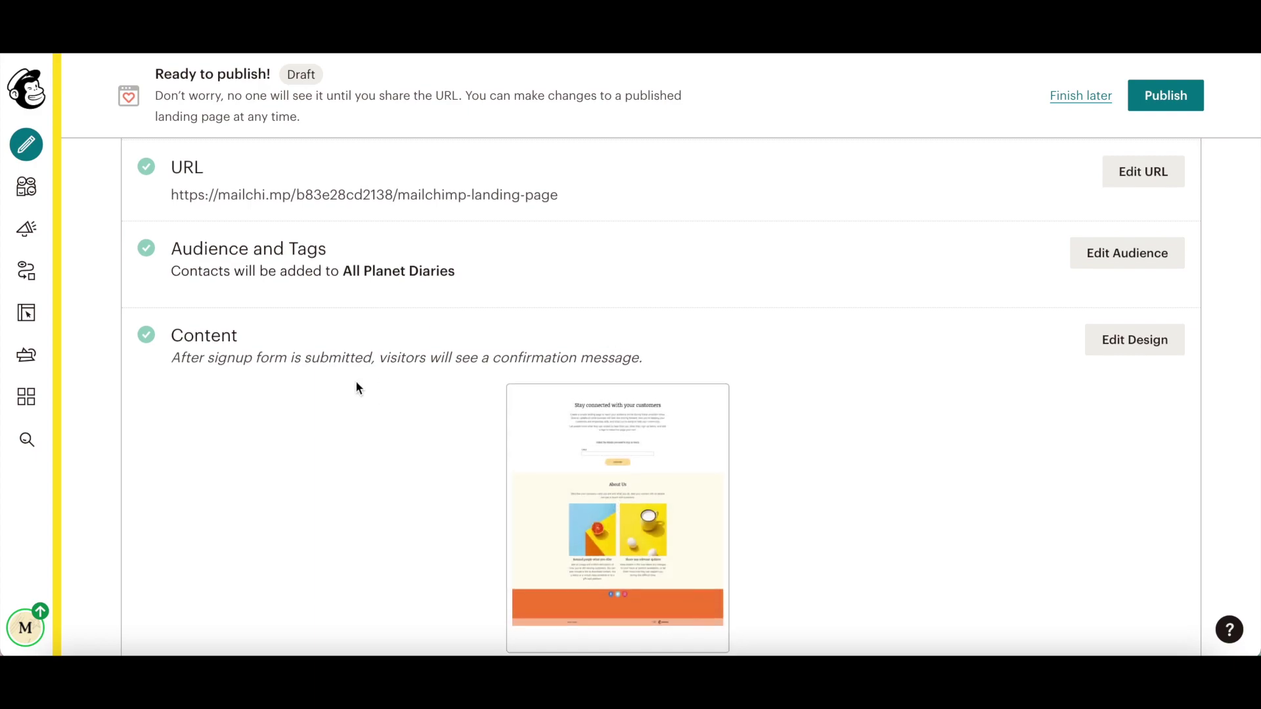
{"action": "scroll", "coordinate": [356, 387], "scroll_direction": "down", "scroll_amount": 5}
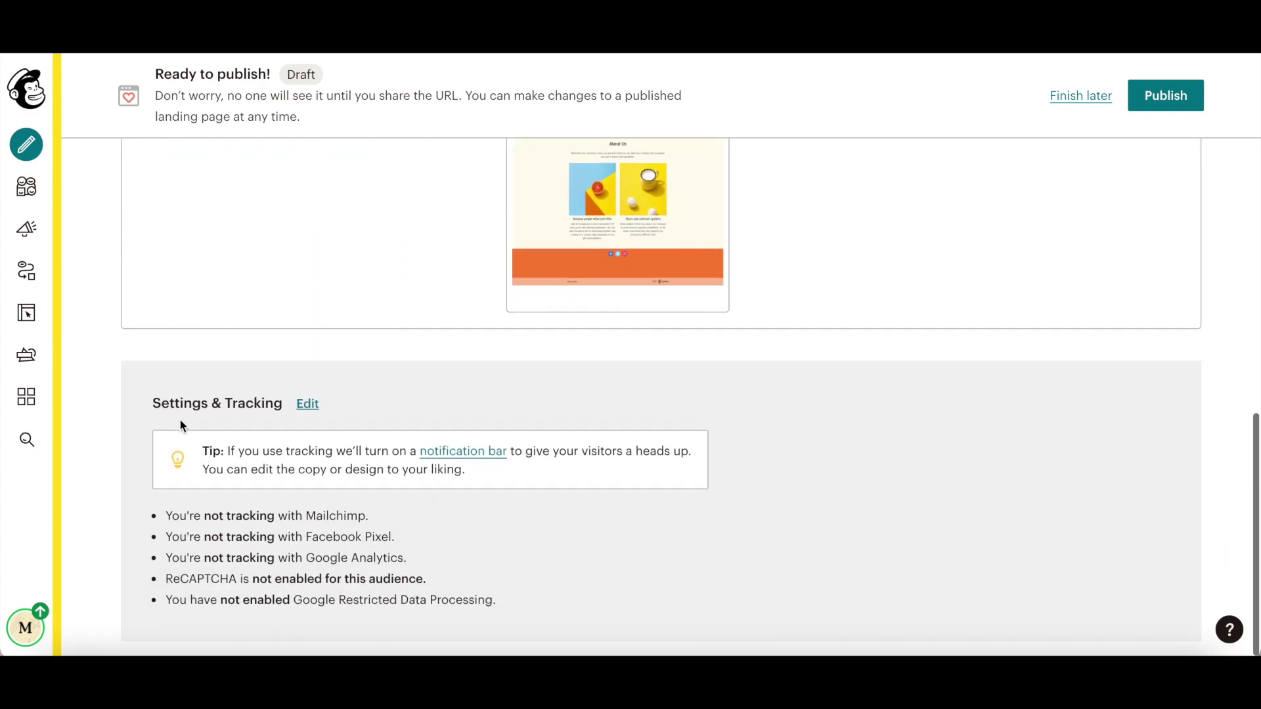
{"action": "left_click", "coordinate": [307, 404]}
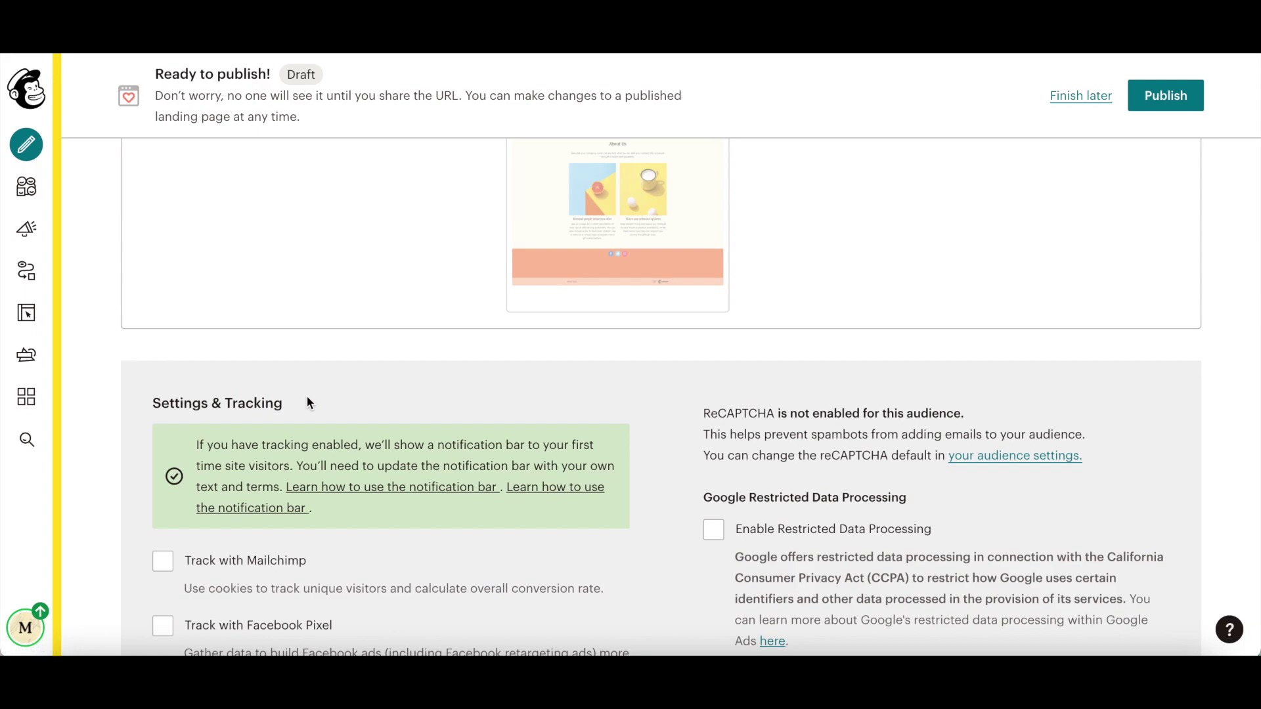
{"action": "scroll", "coordinate": [307, 402], "scroll_direction": "down", "scroll_amount": 3}
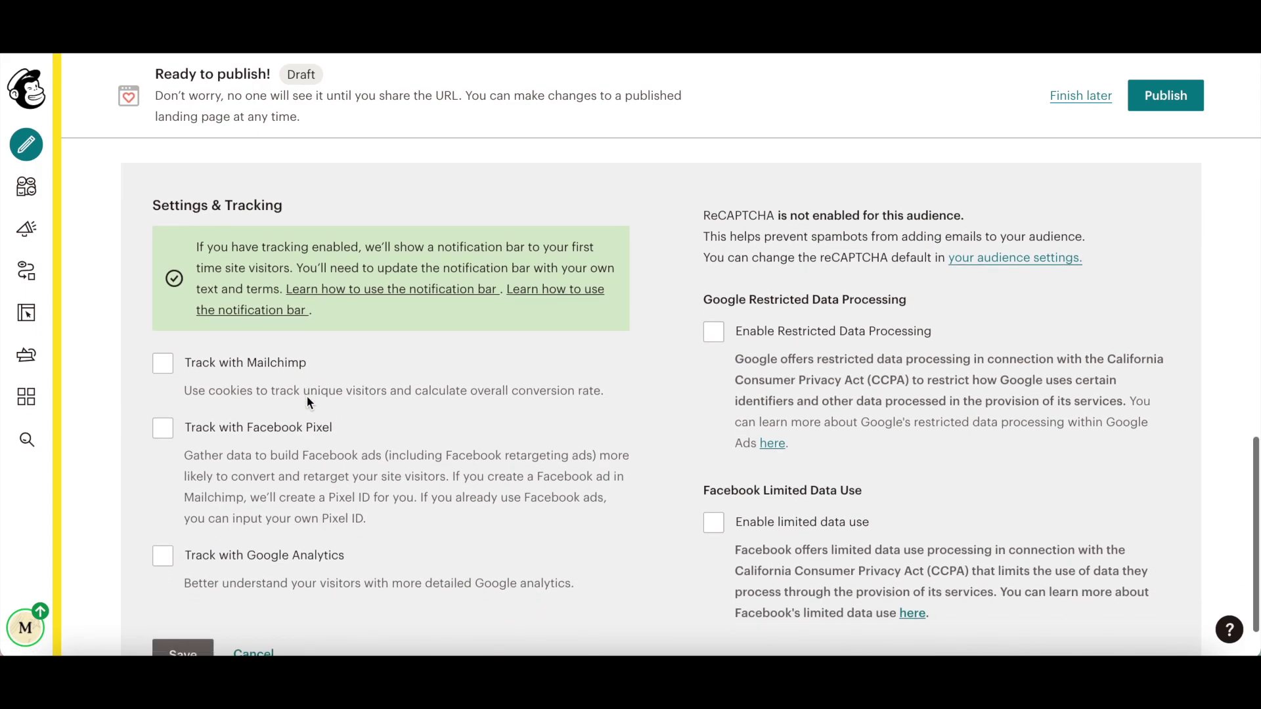
{"action": "scroll", "coordinate": [306, 396], "scroll_direction": "down", "scroll_amount": 1}
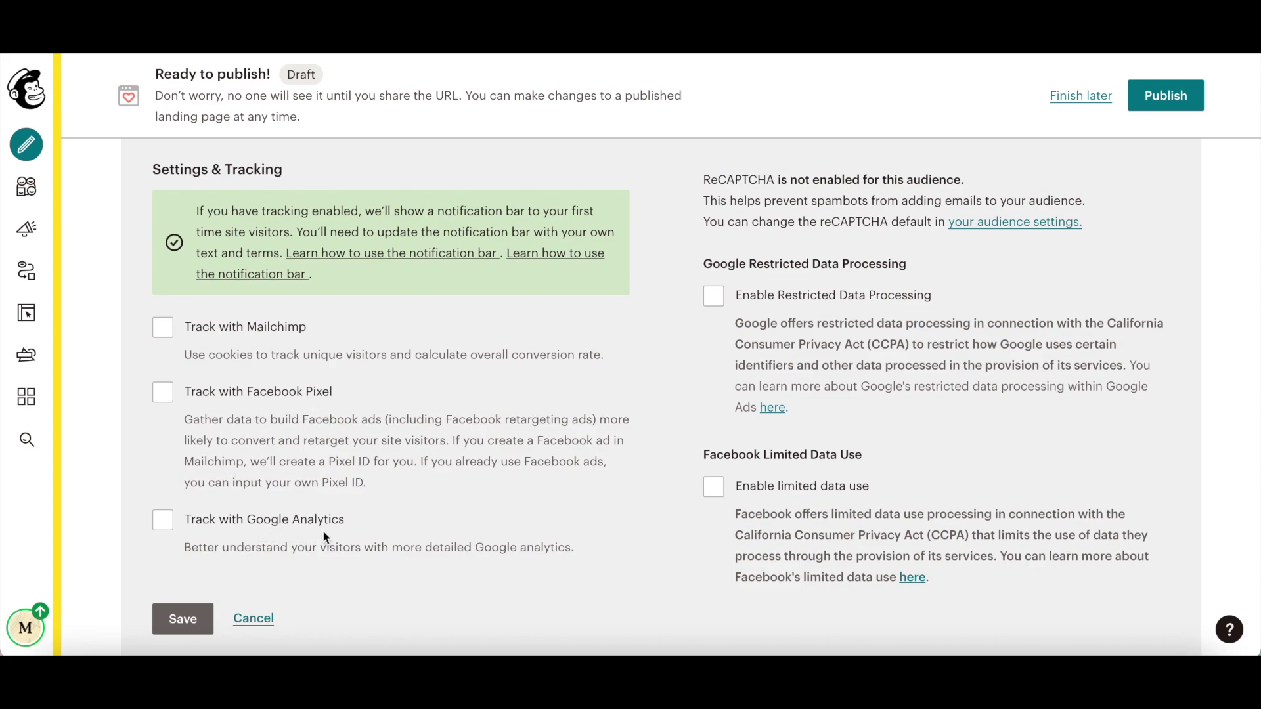
{"action": "left_click", "coordinate": [714, 301]}
{"action": "left_click", "coordinate": [715, 306]}
{"action": "left_click", "coordinate": [715, 490]}
{"action": "left_click", "coordinate": [717, 495]}
{"action": "left_click", "coordinate": [183, 619]}
{"action": "scroll", "coordinate": [392, 533], "scroll_direction": "up", "scroll_amount": 10}
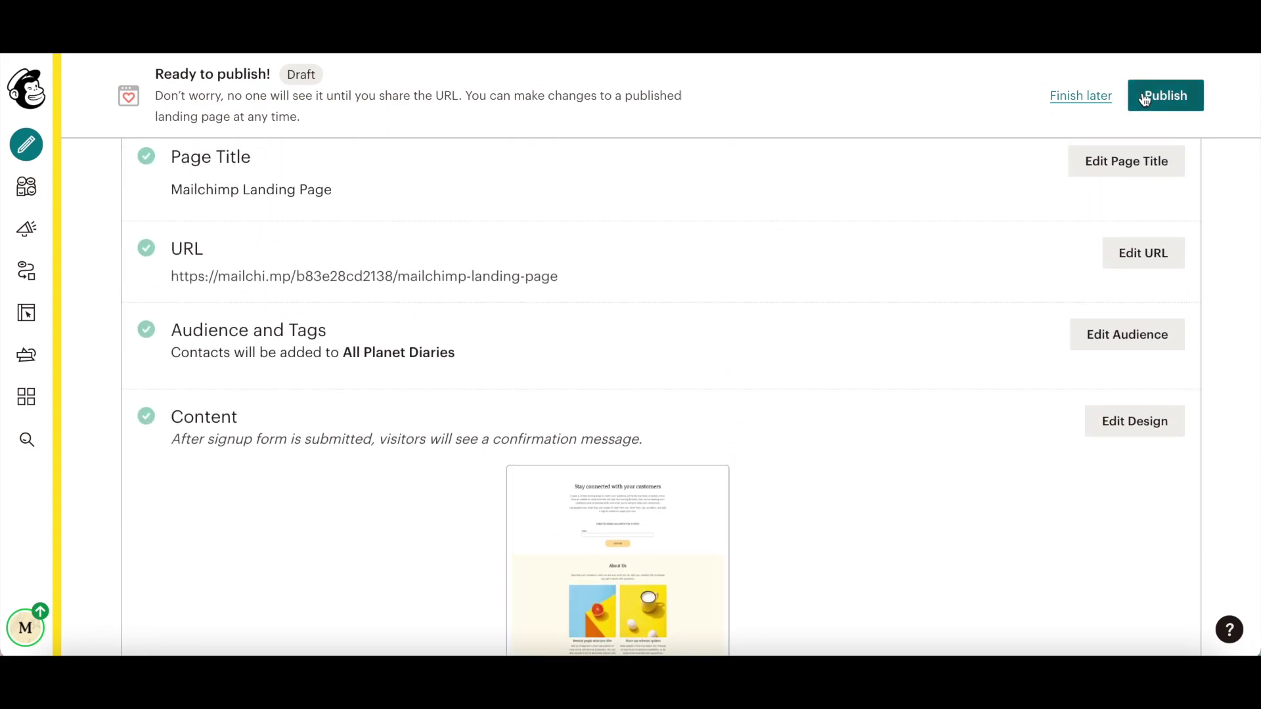
Step: Publish the landing page live, then return to the Campaigns list
{"action": "left_click", "coordinate": [1144, 98]}
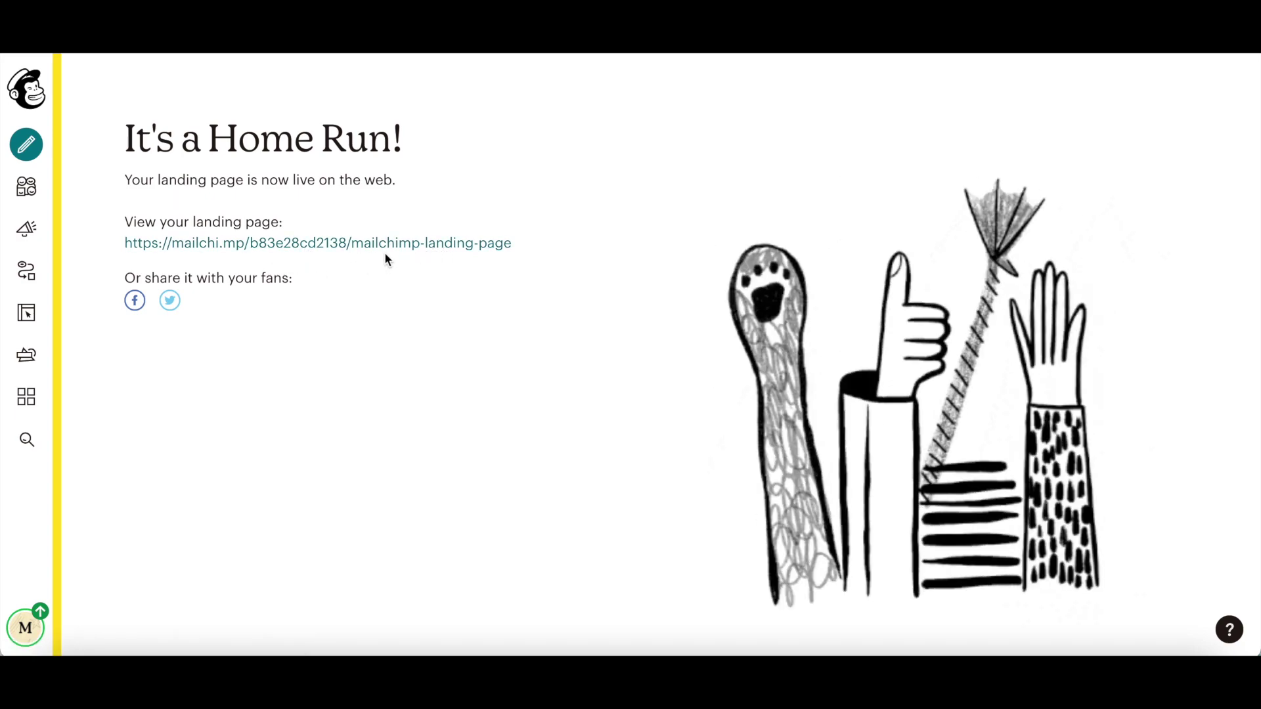
{"action": "left_click", "coordinate": [26, 229]}
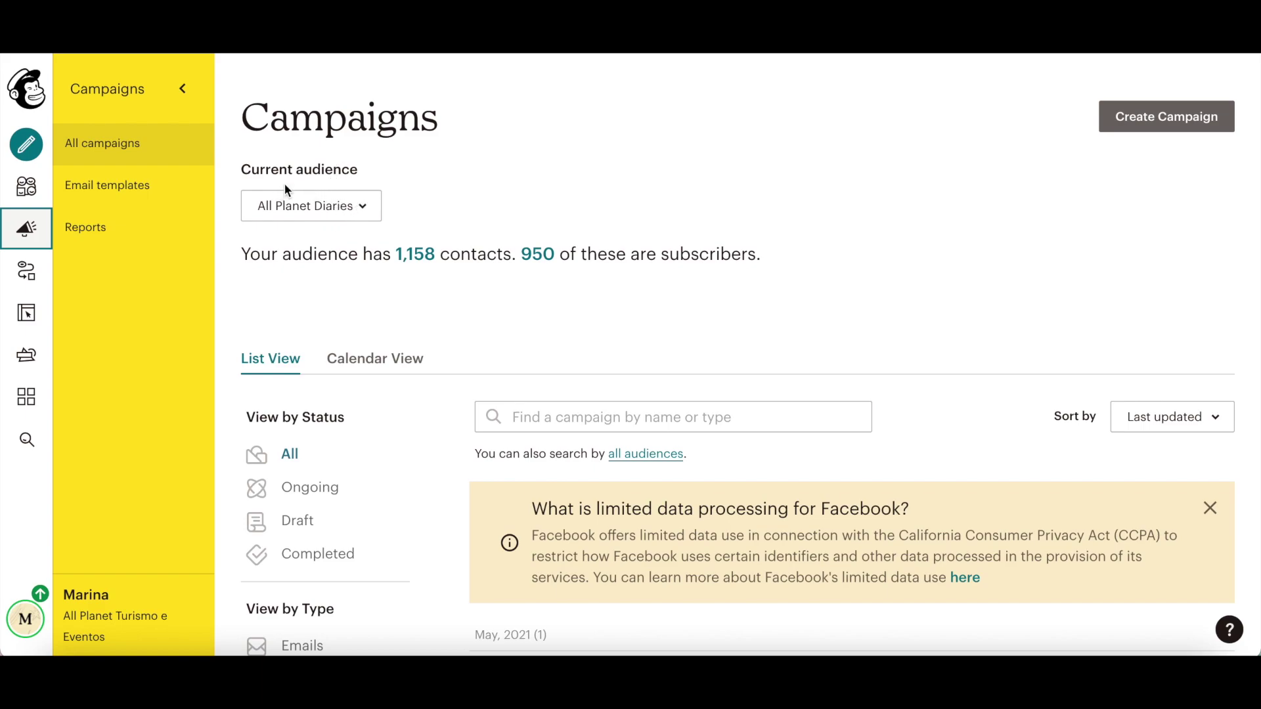
Step: Keep the current audience and filter the campaign list to Landing Pages only
{"action": "left_click", "coordinate": [339, 216]}
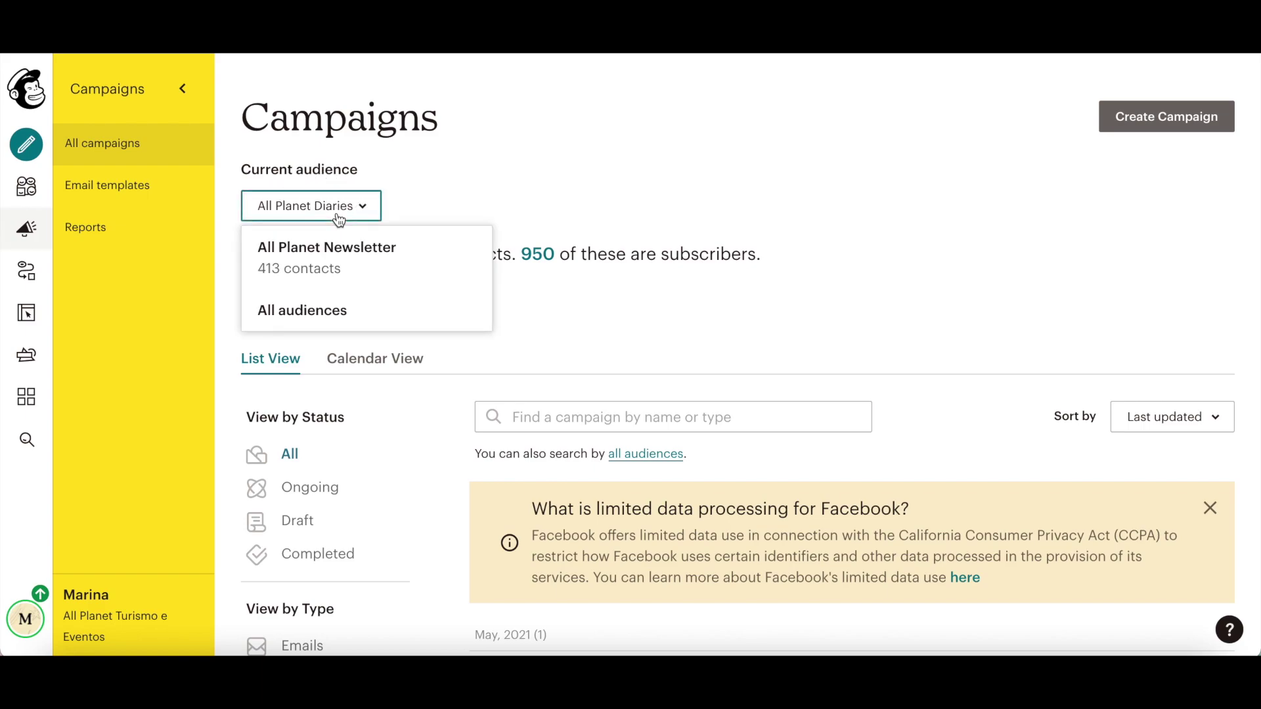
{"action": "left_click", "coordinate": [439, 185]}
{"action": "scroll", "coordinate": [439, 187], "scroll_direction": "down", "scroll_amount": 2}
{"action": "scroll", "coordinate": [438, 190], "scroll_direction": "down", "scroll_amount": 4}
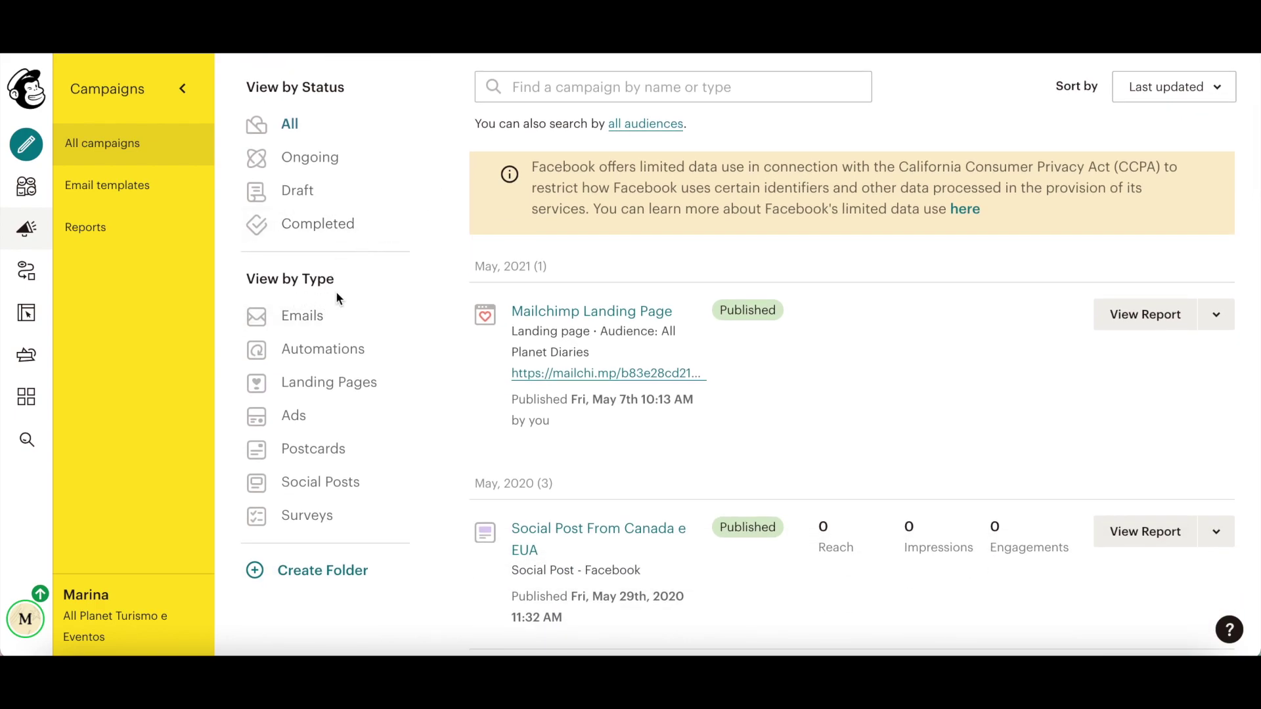
{"action": "left_click", "coordinate": [360, 389]}
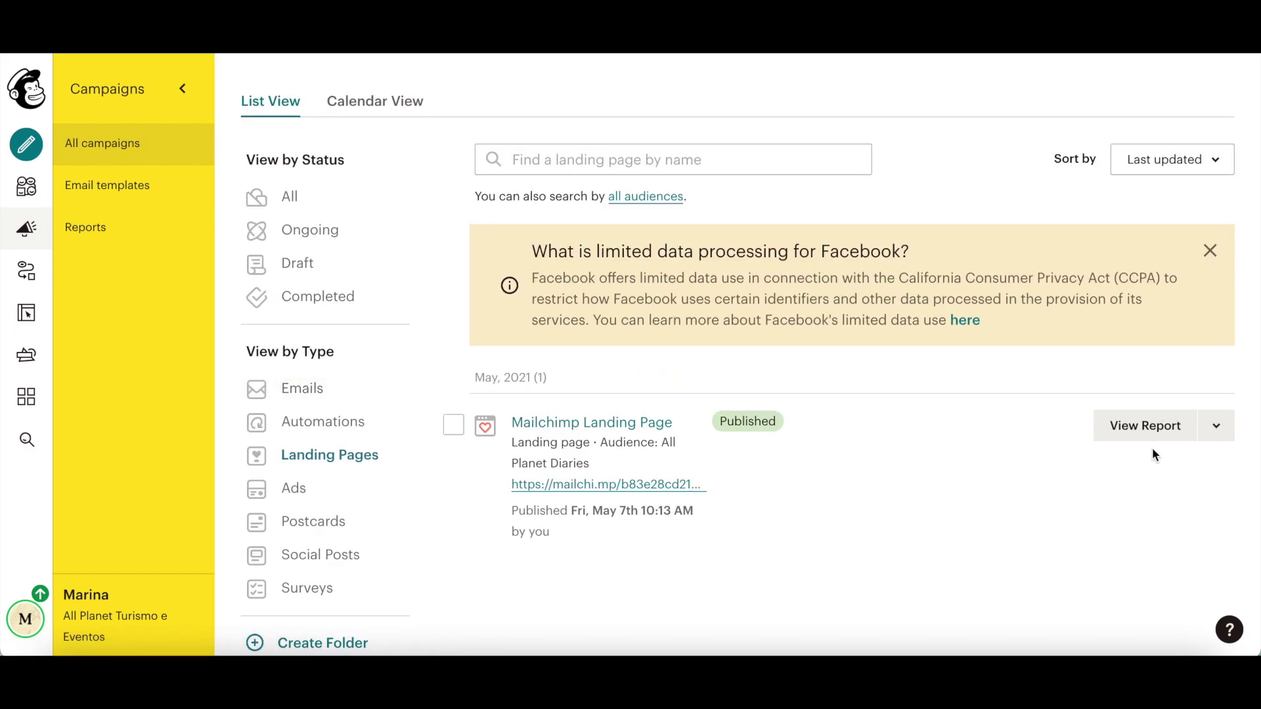
Step: Unpublish the Mailchimp Landing Page, confirming with UNPUBLISH, then tick it in the list
{"action": "left_click", "coordinate": [1217, 436]}
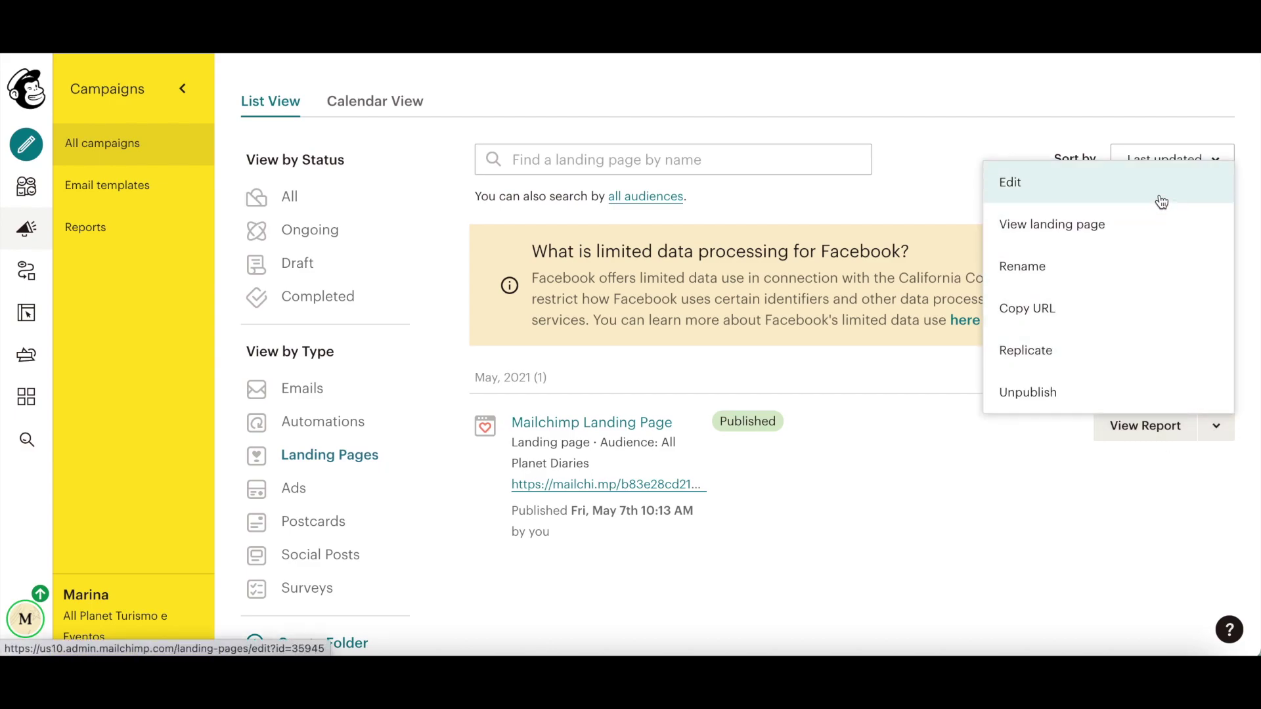
{"action": "left_click", "coordinate": [1104, 388]}
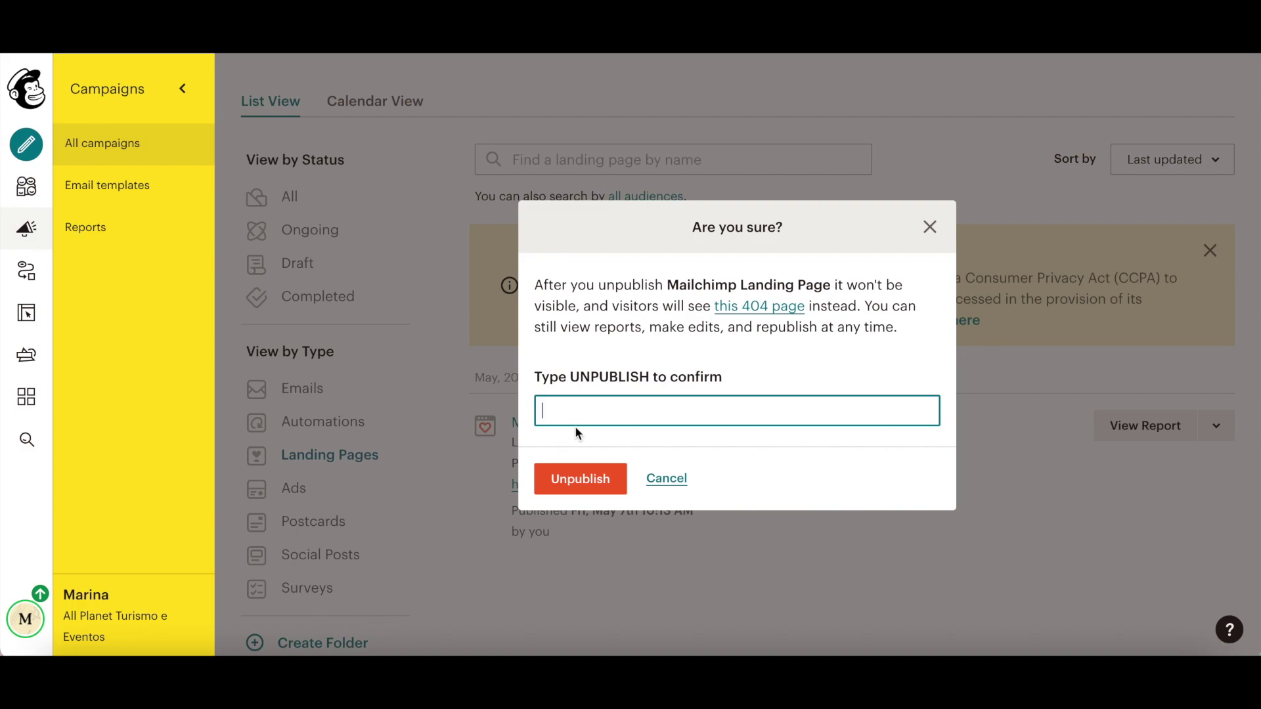
{"action": "type", "text": "UNPUBLISH"}
{"action": "left_click", "coordinate": [565, 479]}
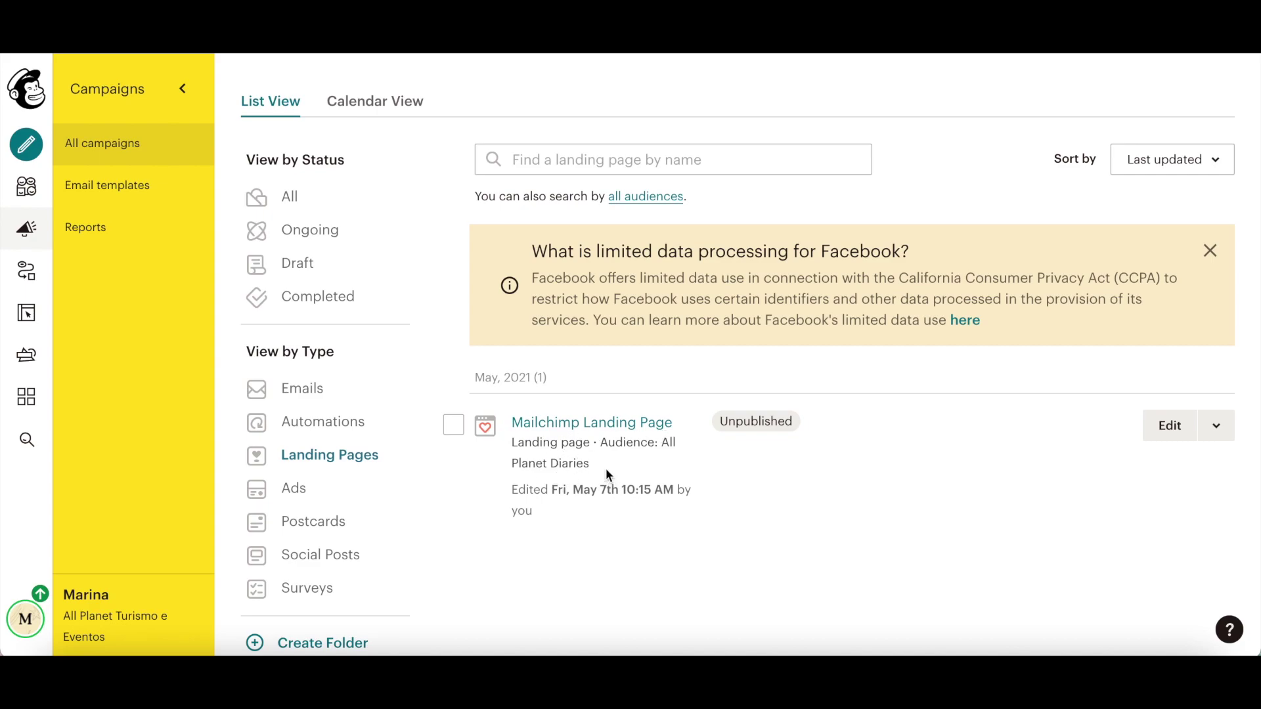
{"action": "left_click", "coordinate": [454, 426]}
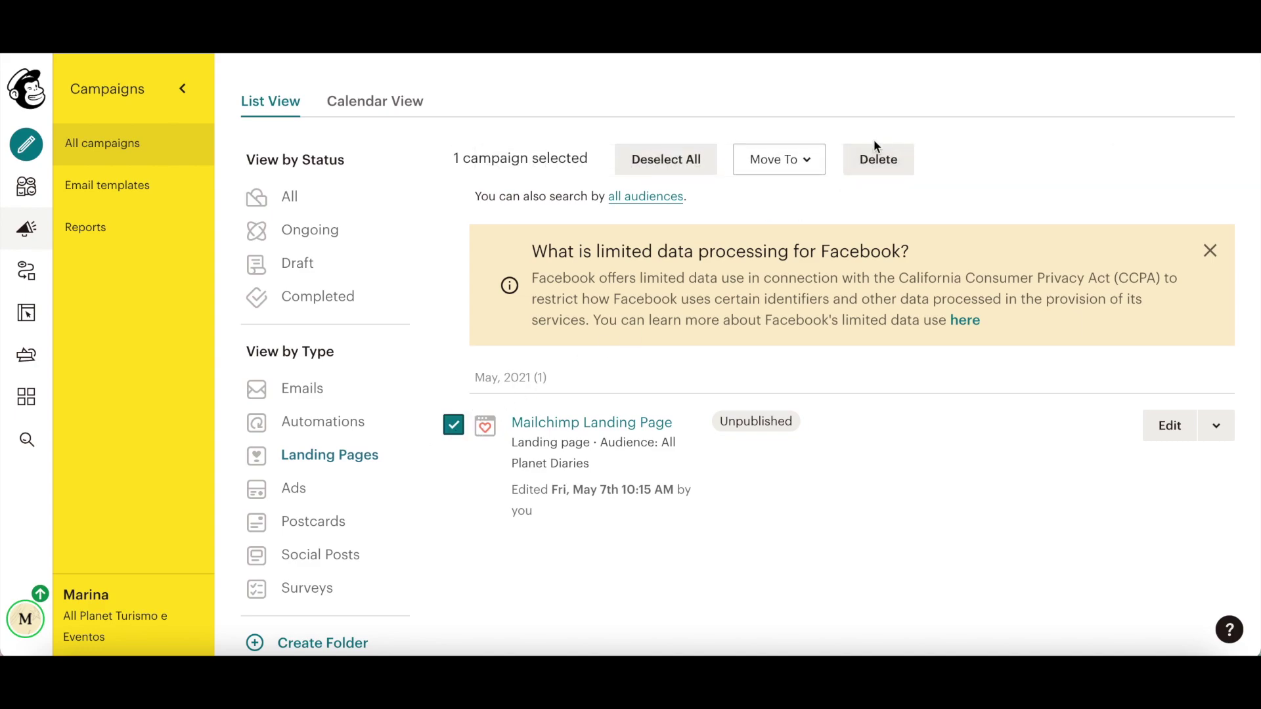
Step: Delete the selected Mailchimp Landing Page, confirming with DELETE
{"action": "left_click", "coordinate": [876, 160]}
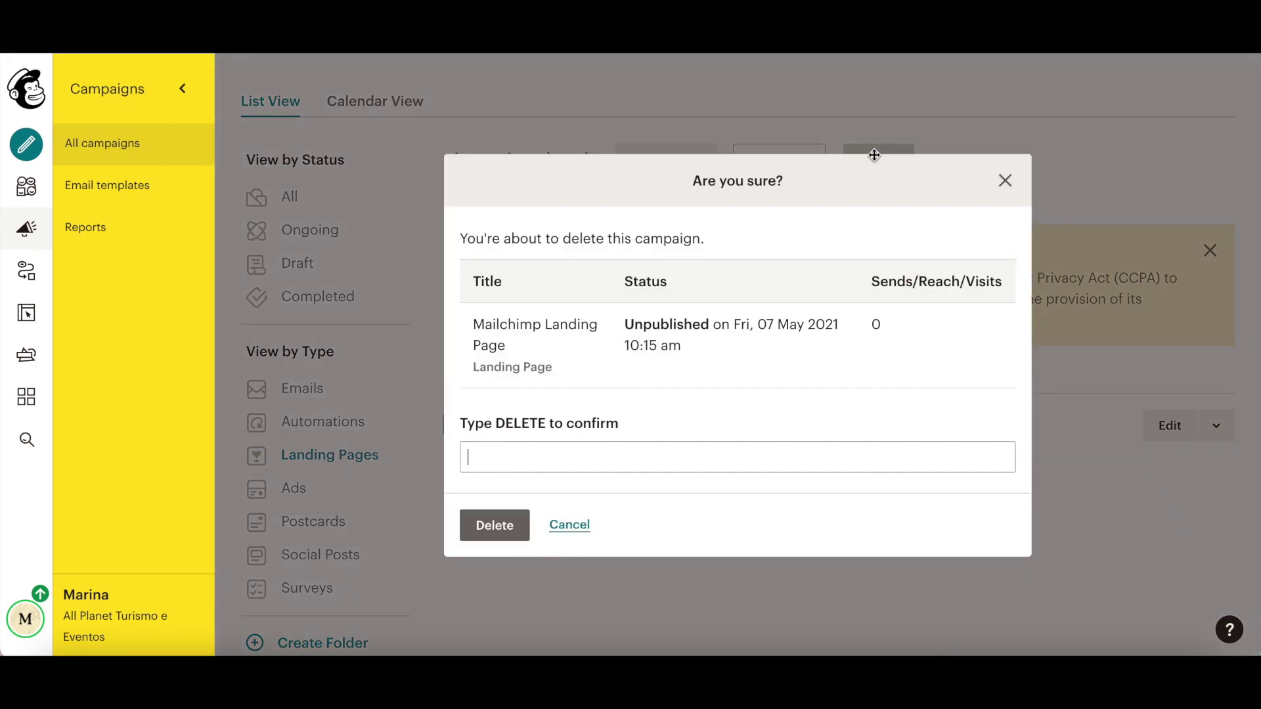
{"action": "type", "text": "DELETE"}
{"action": "left_click", "coordinate": [494, 525]}
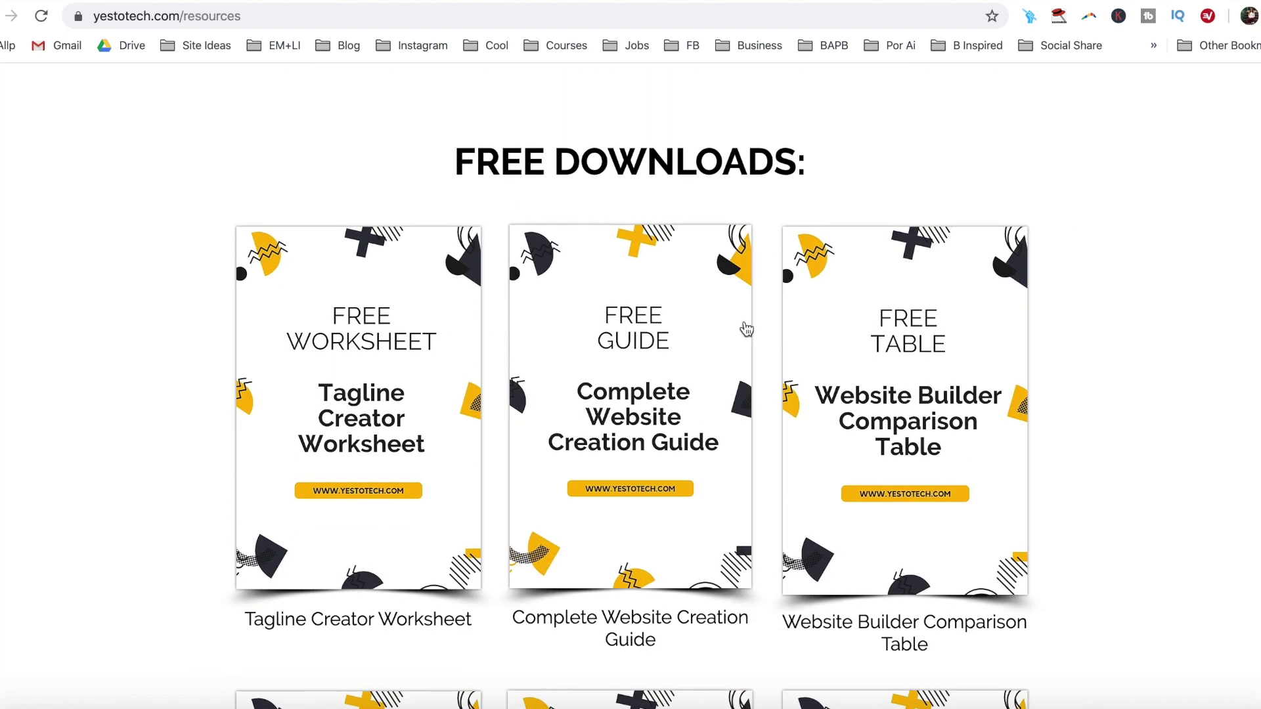
Step: Open the Complete Website Creation Guide signup form and enter a first name and e-mail address
{"action": "left_click", "coordinate": [727, 335]}
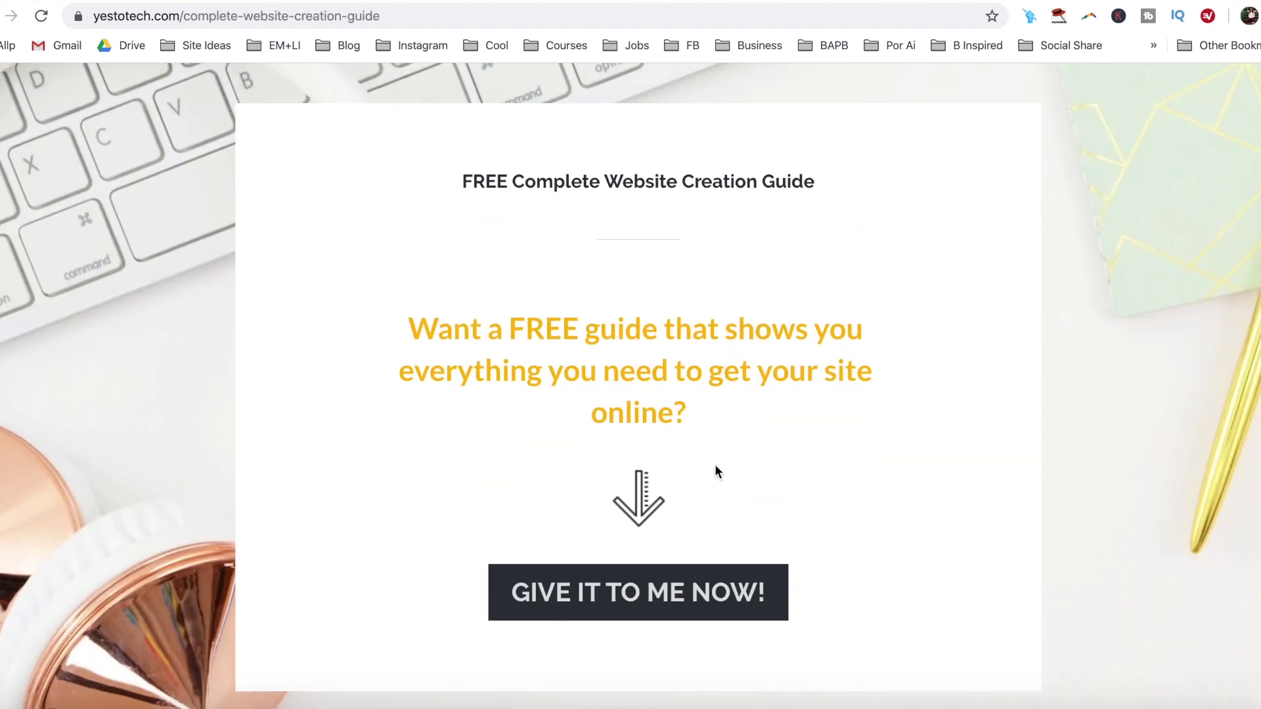
{"action": "left_click", "coordinate": [698, 594]}
{"action": "left_click", "coordinate": [687, 552]}
{"action": "type", "text": "Ma"}
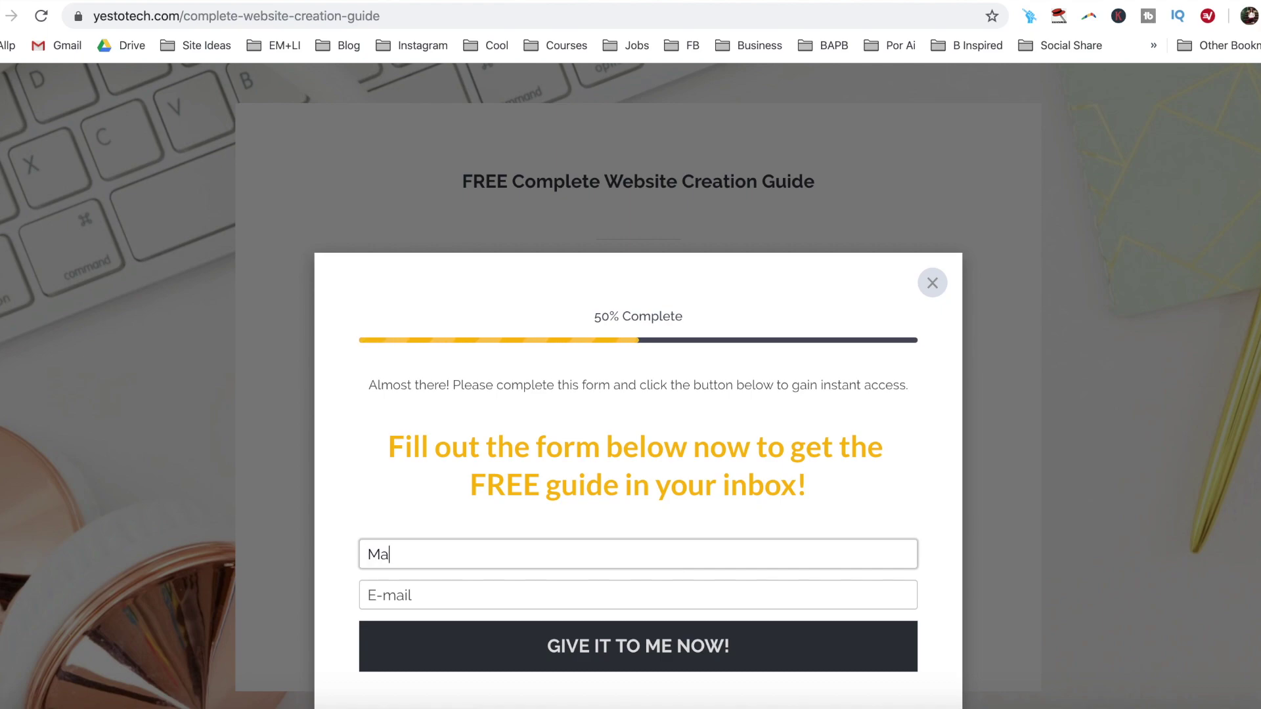
{"action": "type", "text": "rina"}
{"action": "key", "text": "Tab"}
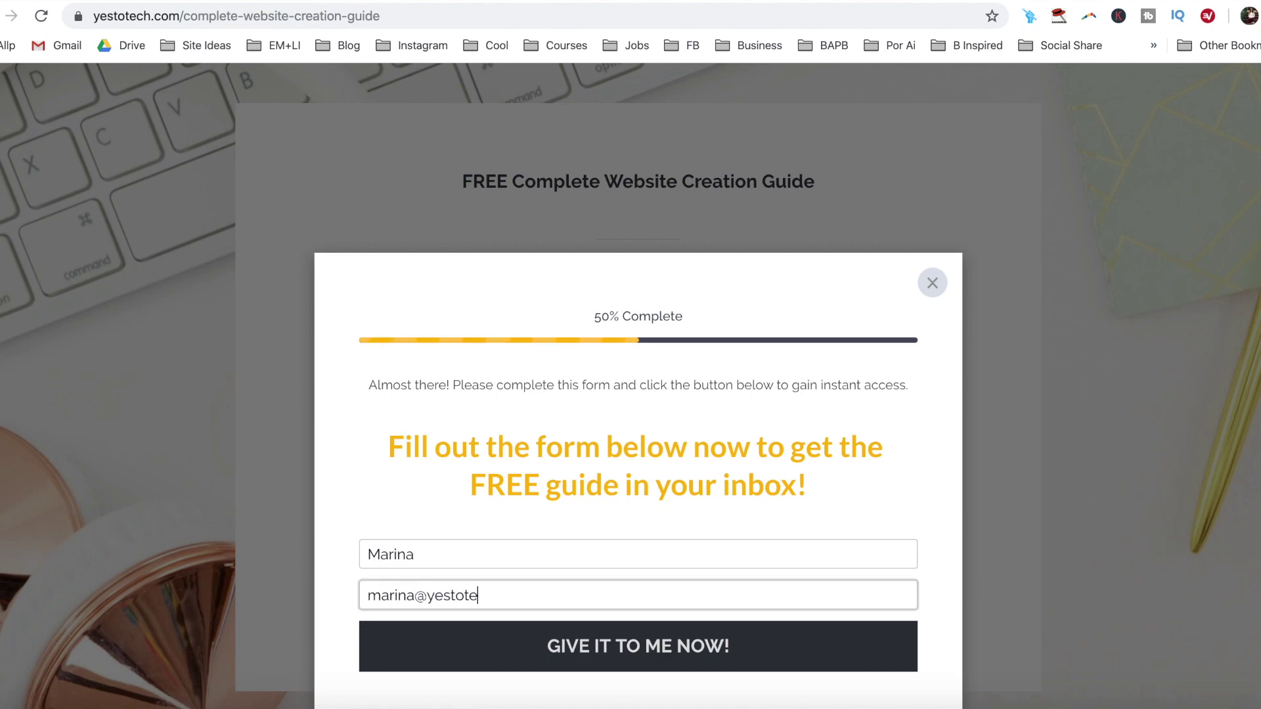